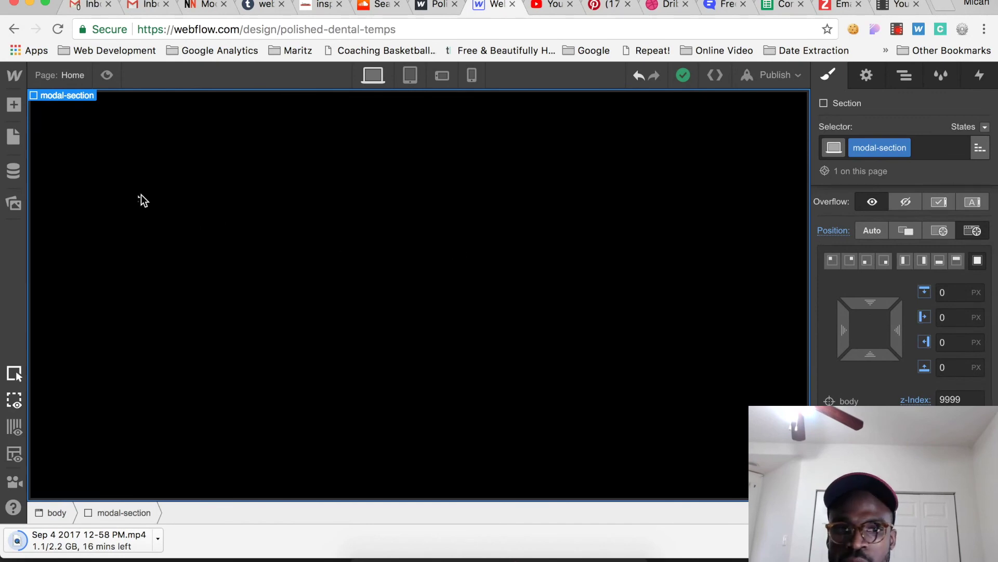
Step: Drop a Form Block with Name, Email and Submit into modal-section and dismiss its settings popup
{"action": "left_click", "coordinate": [14, 107]}
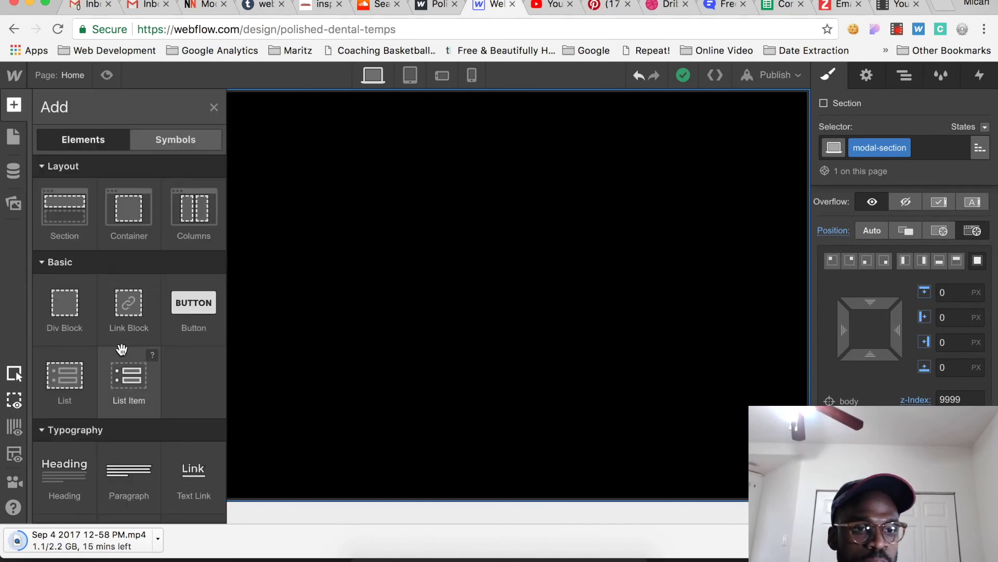
{"action": "scroll", "coordinate": [123, 348], "scroll_direction": "down", "scroll_amount": 5}
{"action": "scroll", "coordinate": [121, 349], "scroll_direction": "down", "scroll_amount": 8}
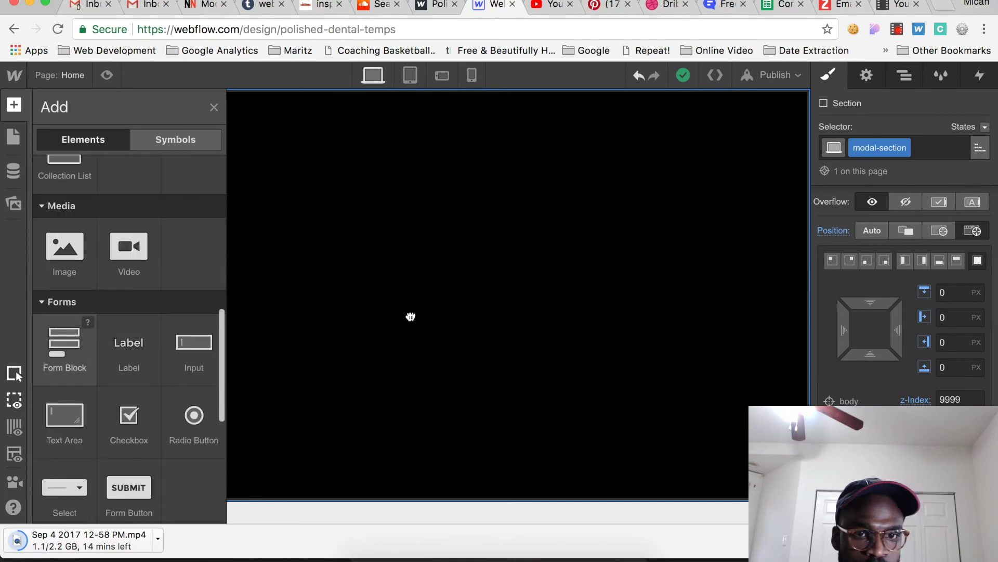
{"action": "left_click_drag", "start_coordinate": [411, 316], "coordinate": [426, 313]}
{"action": "left_click_drag", "start_coordinate": [751, 218], "coordinate": [754, 224]}
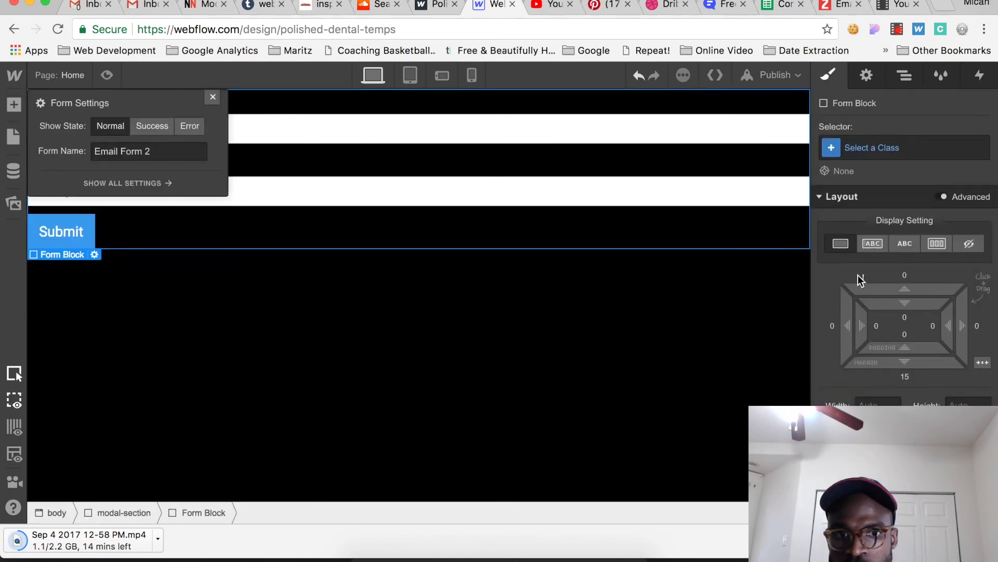
{"action": "left_click", "coordinate": [899, 77]}
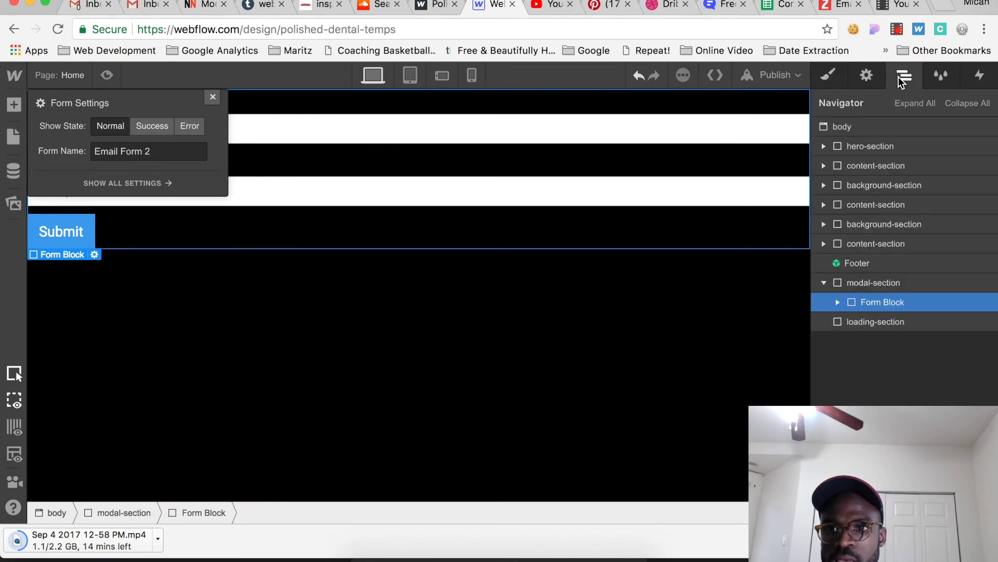
{"action": "left_click", "coordinate": [213, 99]}
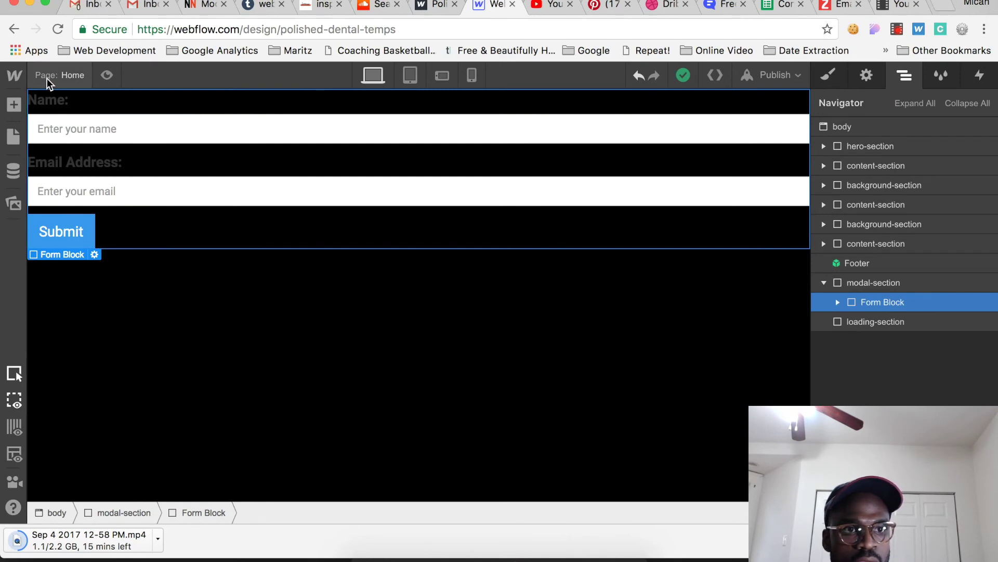
{"action": "left_click", "coordinate": [21, 109]}
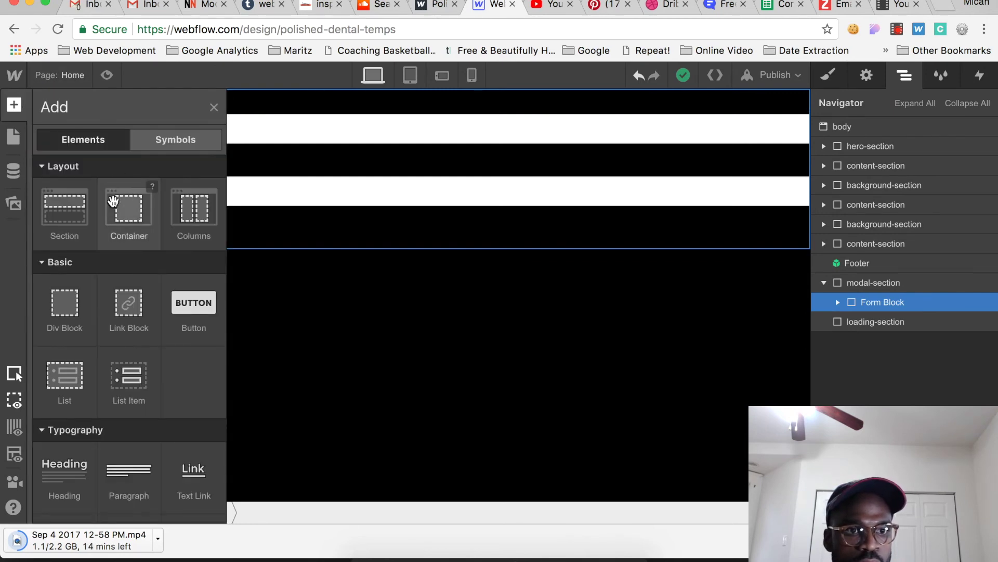
Step: Add a Container to modal-section and nest the Form Block inside it
{"action": "left_click_drag", "start_coordinate": [150, 175], "coordinate": [322, 295]}
{"action": "left_click_drag", "start_coordinate": [546, 329], "coordinate": [546, 329]}
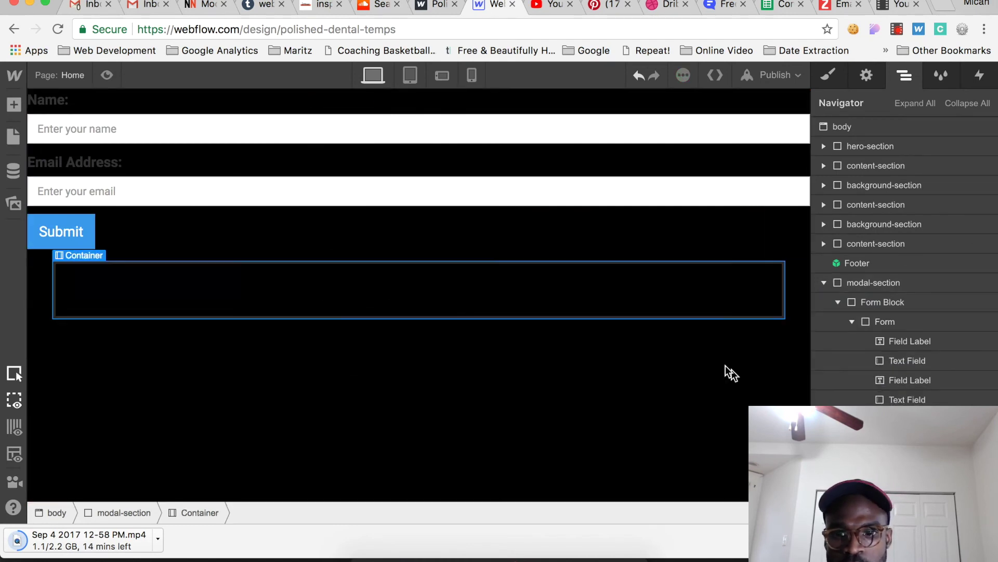
{"action": "left_click_drag", "start_coordinate": [879, 438], "coordinate": [885, 308]}
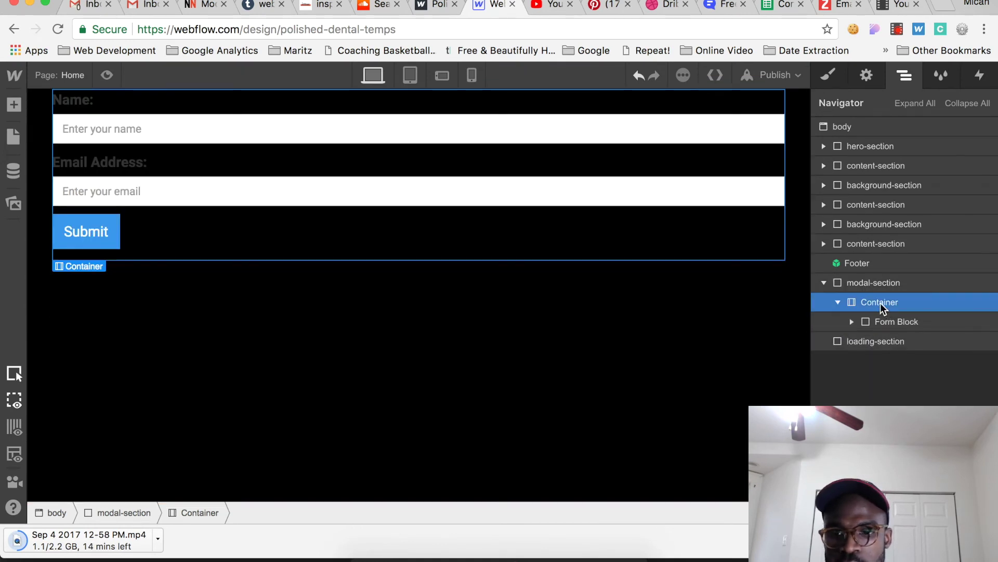
Step: Give the new container the class modal-container
{"action": "key", "text": "s"}
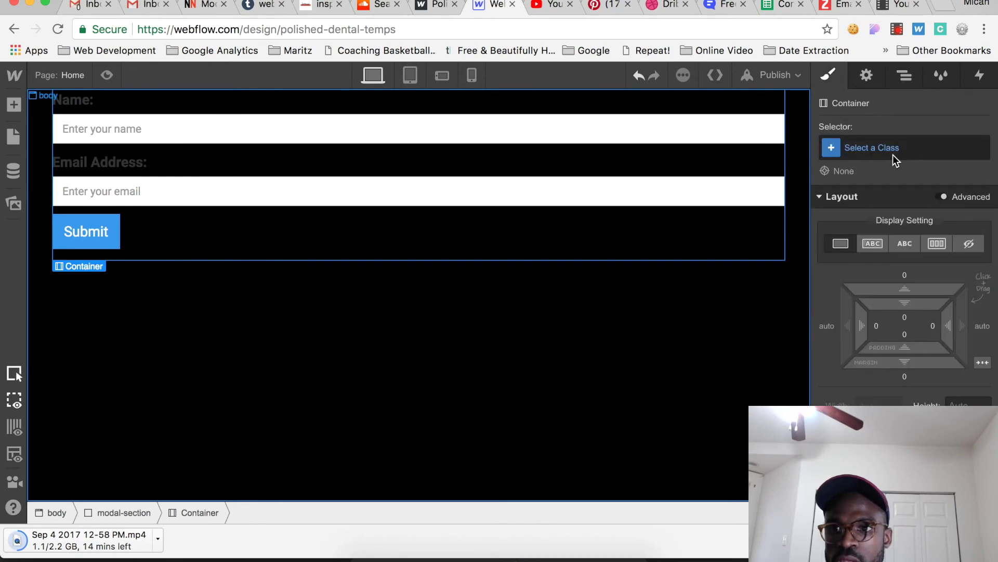
{"action": "left_click", "coordinate": [894, 151]}
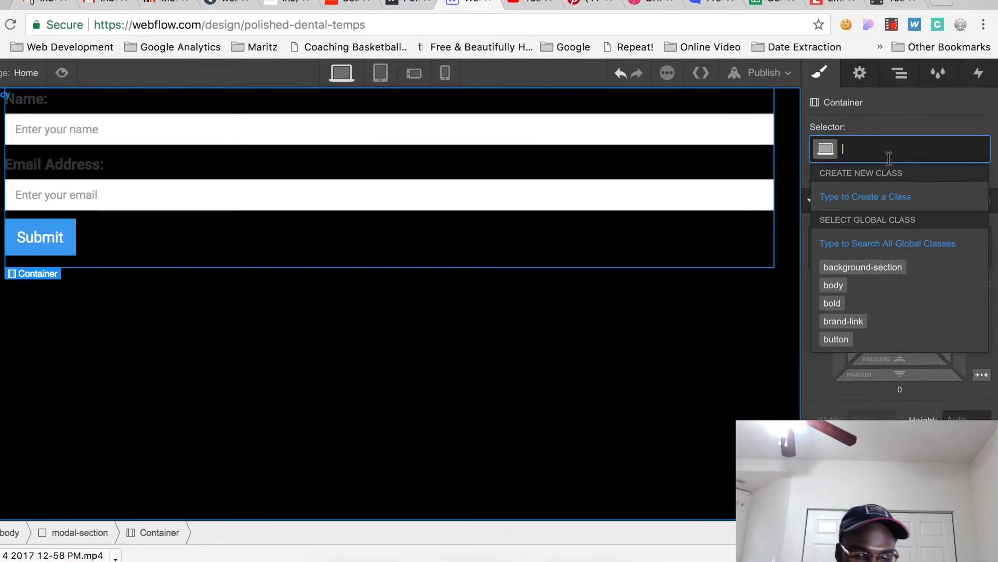
{"action": "type", "text": "modal-"}
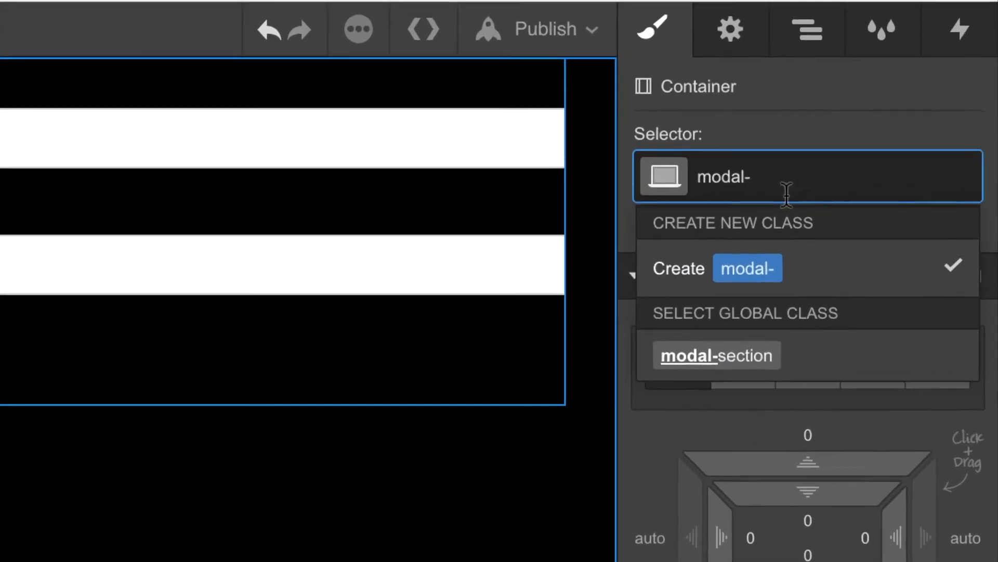
{"action": "type", "text": "container"}
{"action": "key", "text": "Return"}
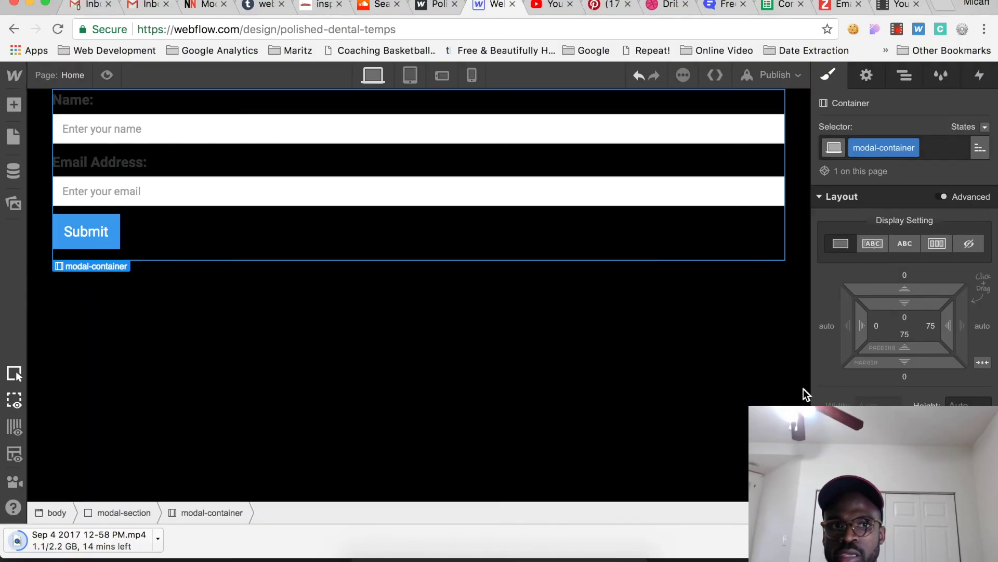
{"action": "left_click", "coordinate": [904, 78]}
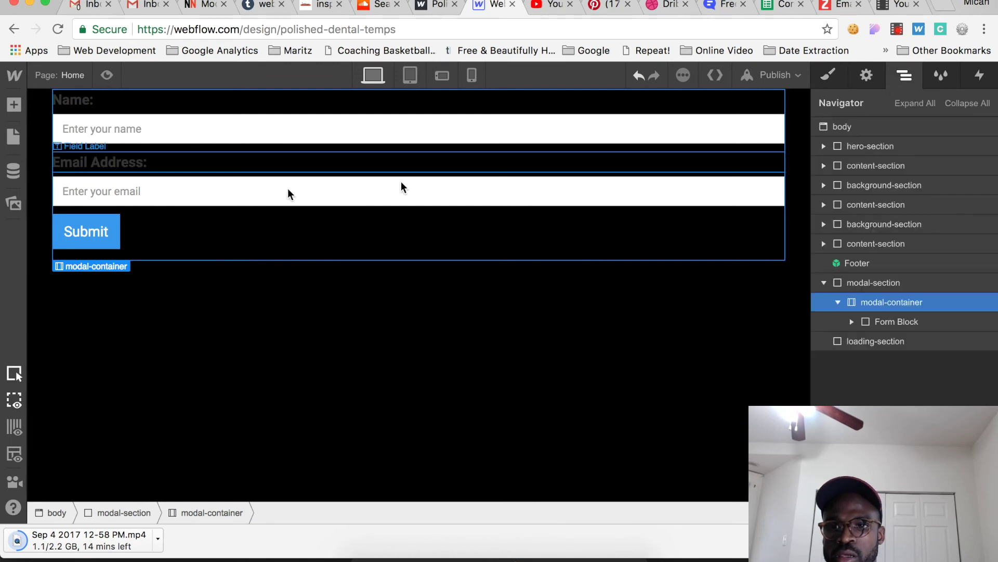
Step: Open the Add panel from the + icon in the left toolbar
{"action": "left_click", "coordinate": [14, 105]}
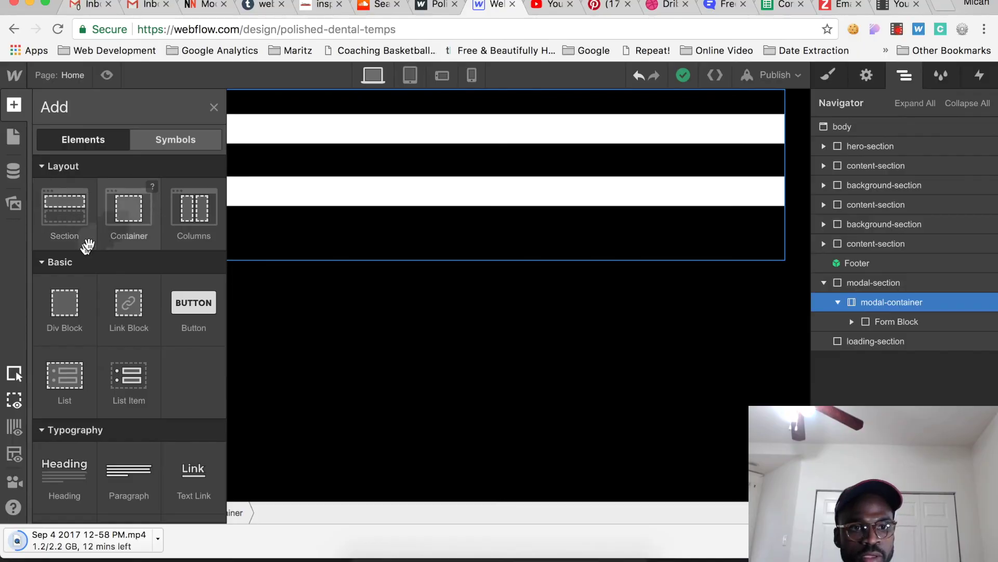
Step: Add a Div Block inside modal-container and give it the class modal-wrapper
{"action": "left_click", "coordinate": [64, 309]}
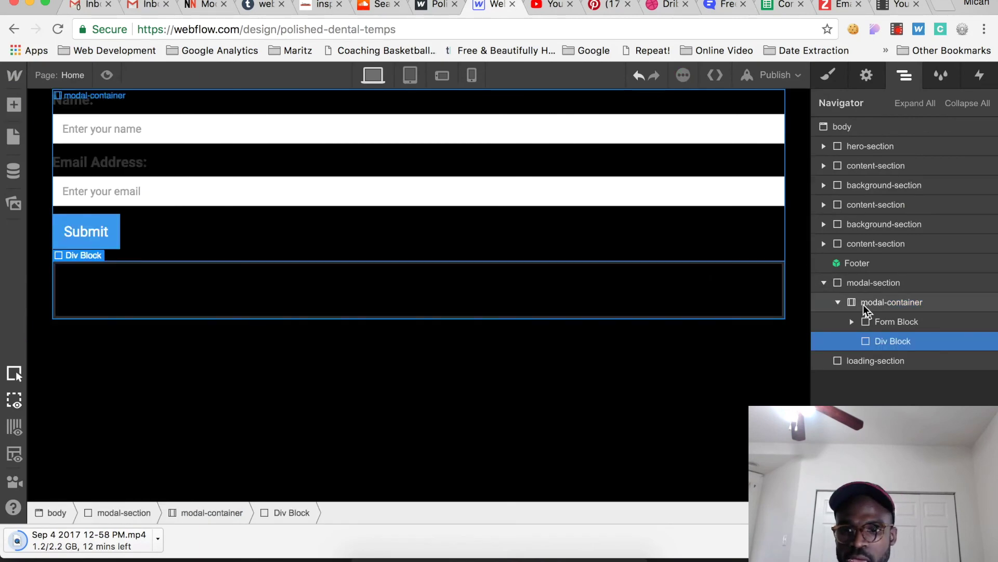
{"action": "left_click", "coordinate": [833, 84]}
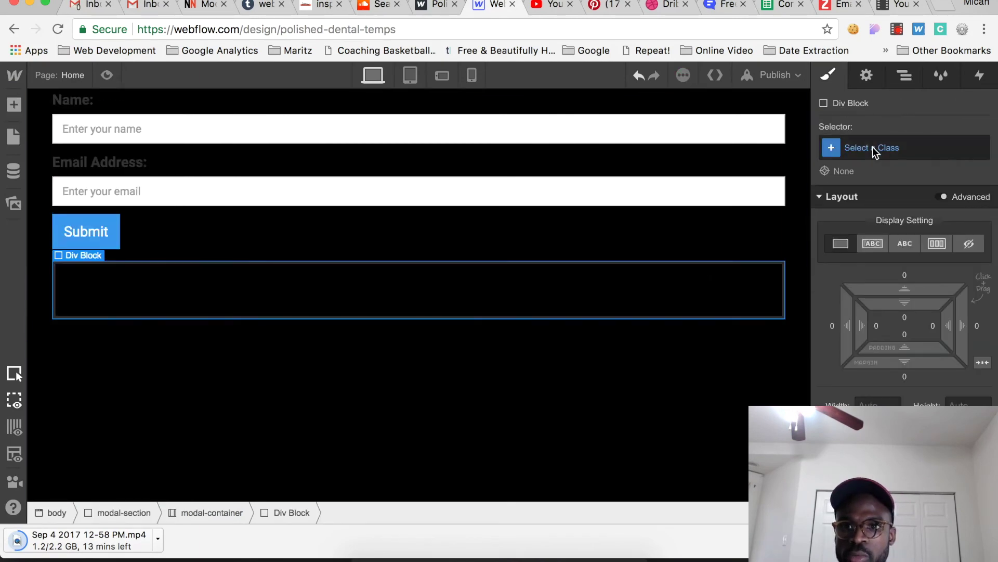
{"action": "left_click", "coordinate": [869, 145]}
{"action": "type", "text": "modal-wrapper"}
{"action": "key", "text": "Return"}
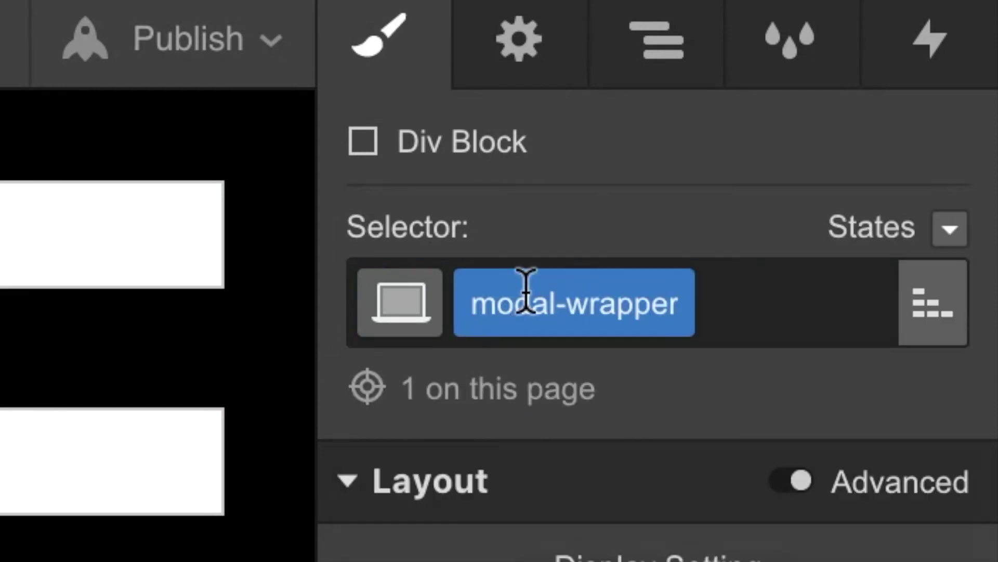
Step: Move the Form Block into modal-wrapper in the Navigator
{"action": "left_click", "coordinate": [904, 75]}
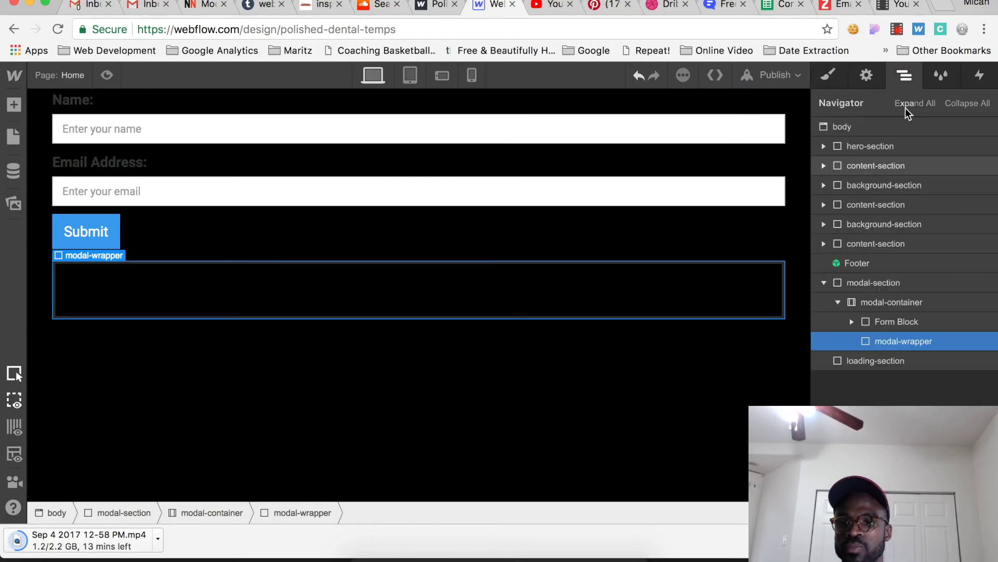
{"action": "left_click_drag", "start_coordinate": [888, 326], "coordinate": [892, 341]}
{"action": "left_click", "coordinate": [892, 326]}
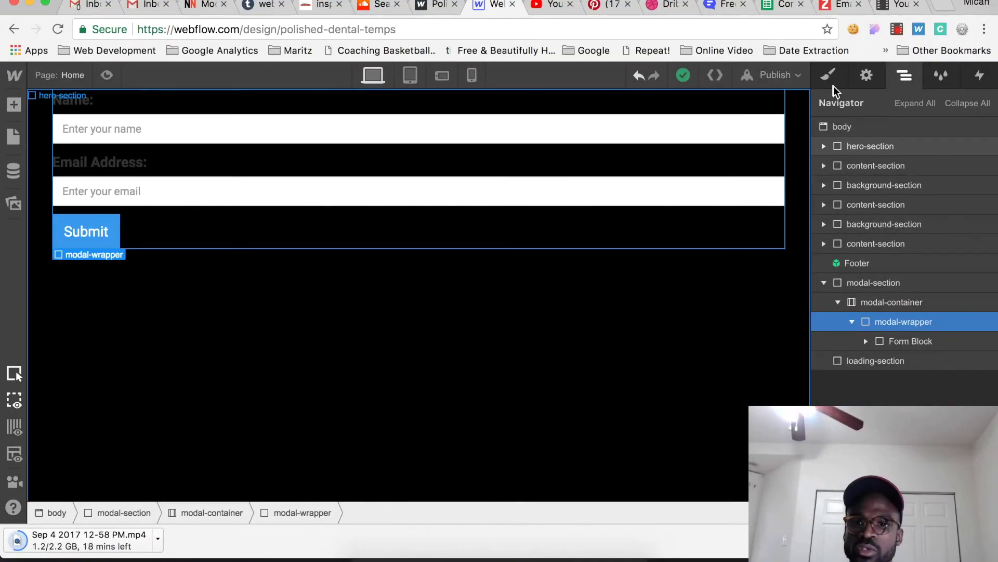
Step: Give modal-wrapper a 500 max width and centre it horizontally
{"action": "left_click", "coordinate": [832, 83]}
{"action": "scroll", "coordinate": [910, 319], "scroll_direction": "down", "scroll_amount": 2}
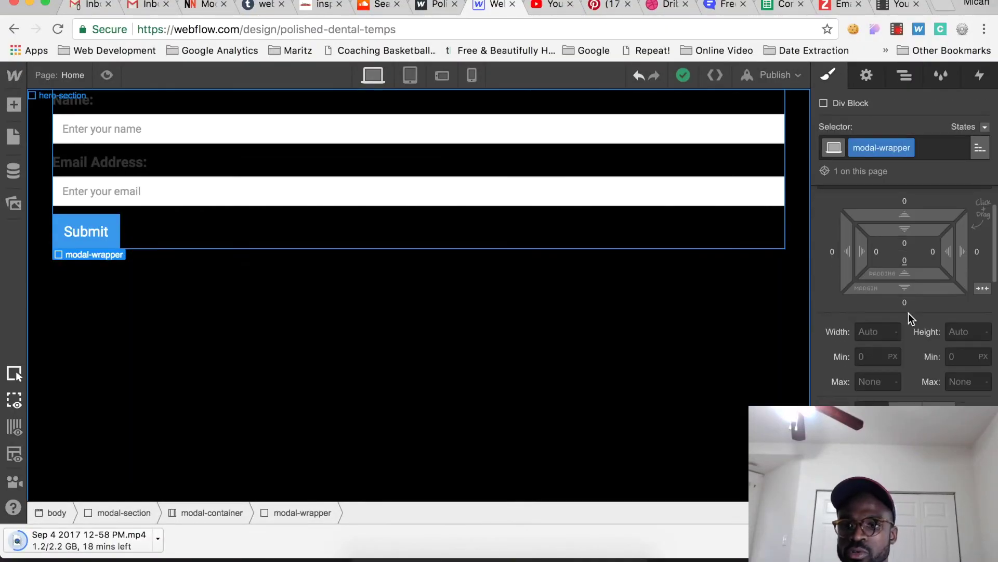
{"action": "left_click", "coordinate": [869, 382]}
{"action": "type", "text": "500"}
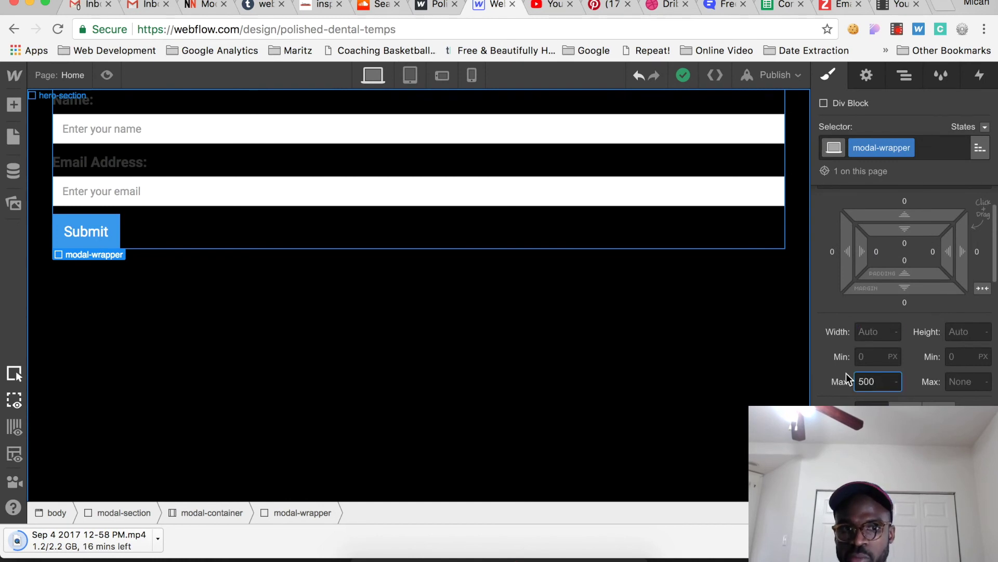
{"action": "key", "text": "Tab"}
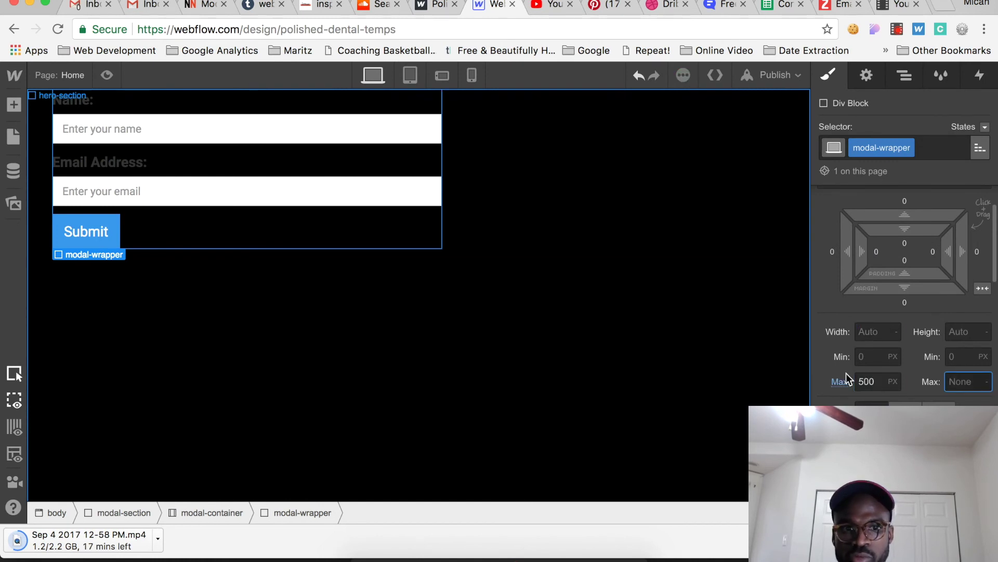
{"action": "left_click", "coordinate": [980, 290]}
Step: Set modal-wrapper's top padding to 2rem
{"action": "scroll", "coordinate": [912, 366], "scroll_direction": "up", "scroll_amount": 2}
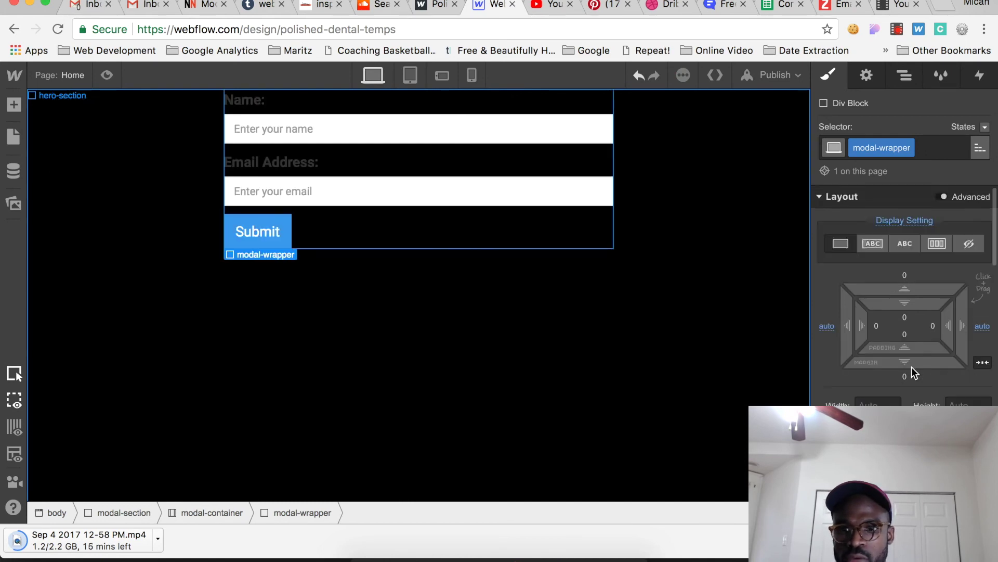
{"action": "left_click", "coordinate": [905, 315]}
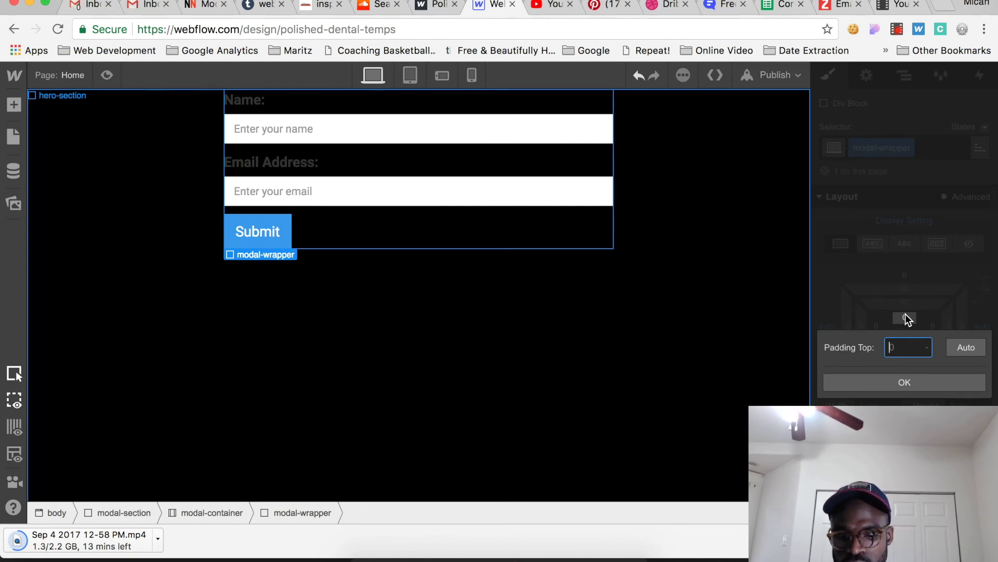
{"action": "type", "text": "50"}
{"action": "key", "text": "Return"}
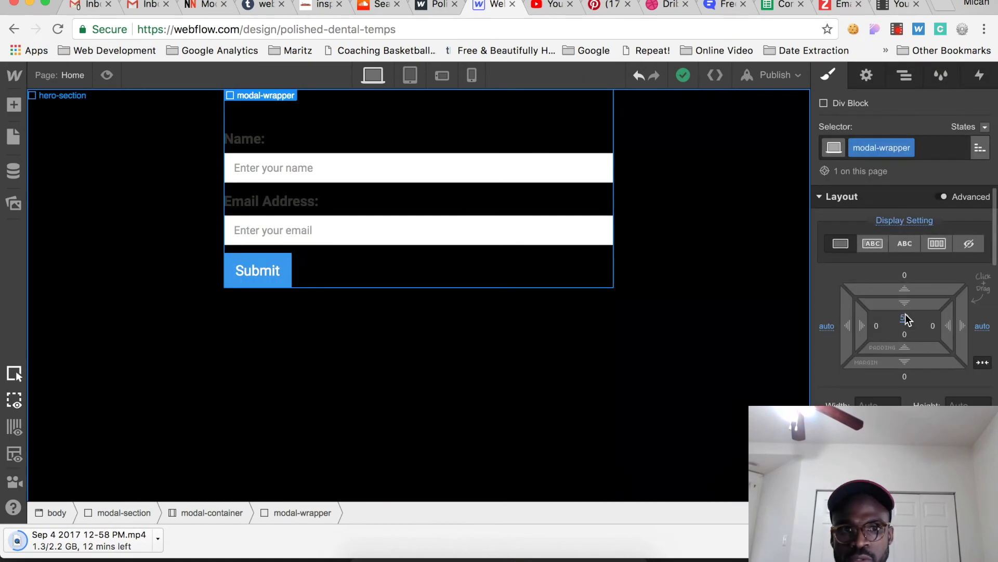
{"action": "left_click", "coordinate": [905, 318]}
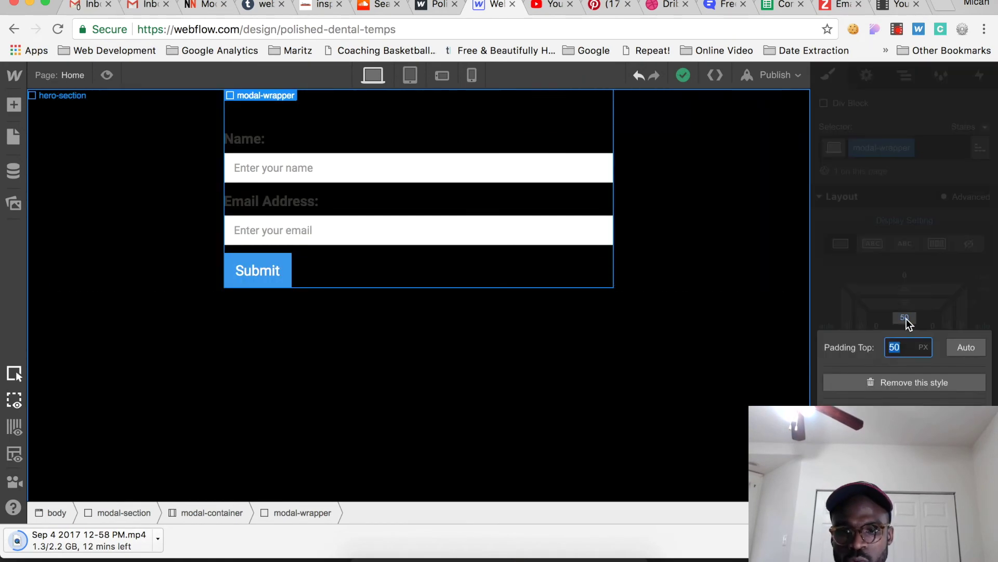
{"action": "key", "text": "BackSpace"}
{"action": "key", "text": "BackSpace"}
{"action": "type", "text": "2rem"}
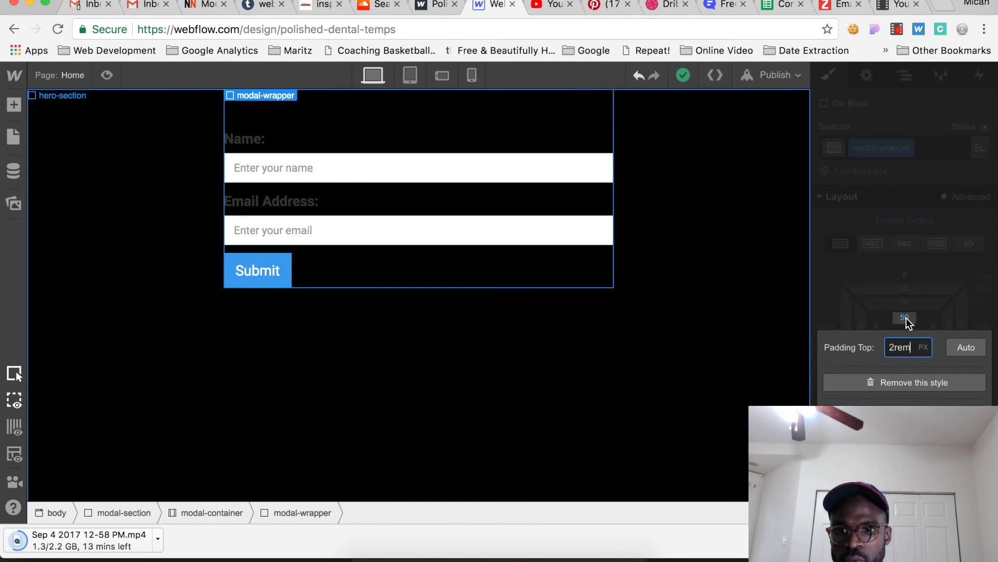
{"action": "key", "text": "Return"}
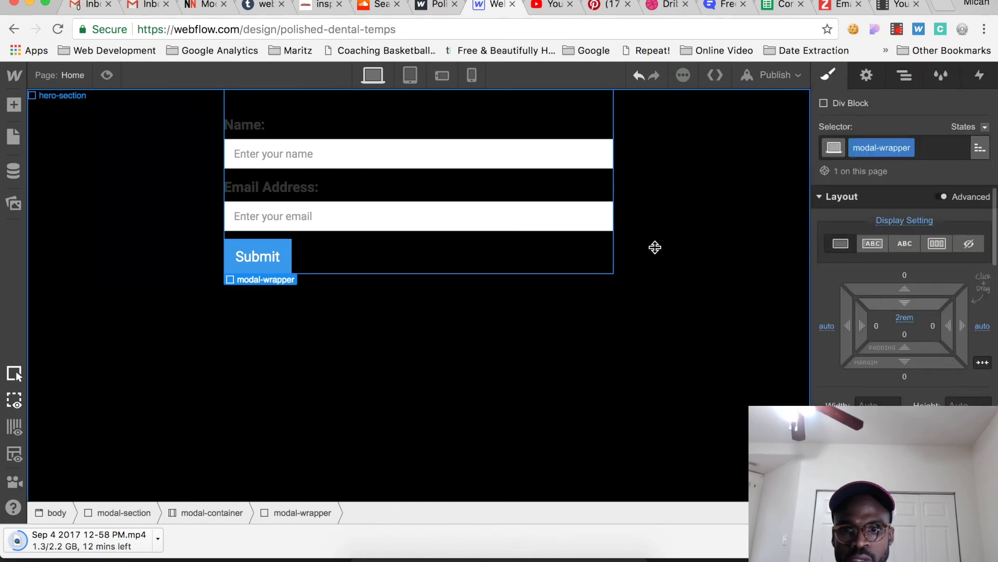
Step: Make modal-wrapper's text colour white so the labels show
{"action": "scroll", "coordinate": [874, 312], "scroll_direction": "down", "scroll_amount": 5}
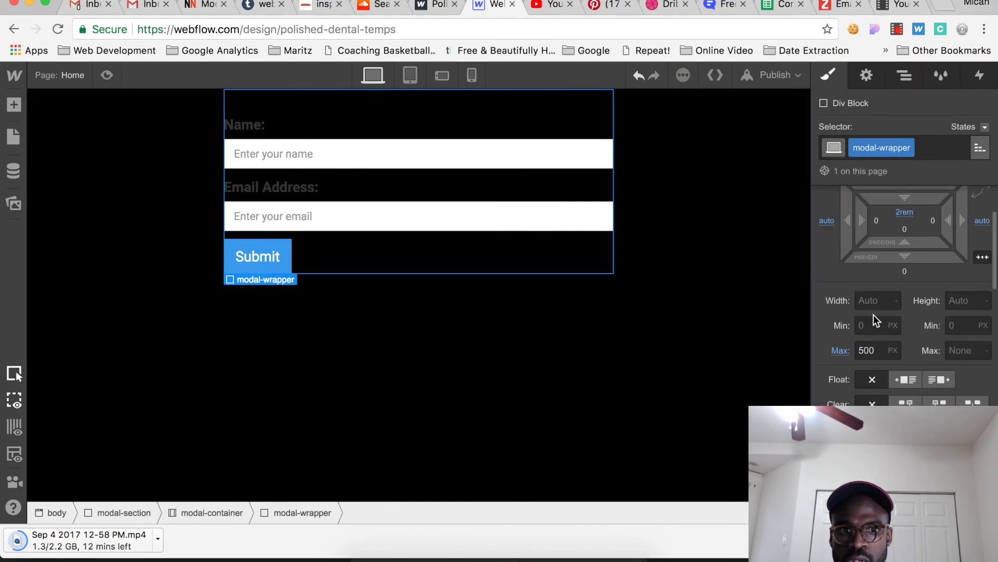
{"action": "scroll", "coordinate": [873, 314], "scroll_direction": "down", "scroll_amount": 6}
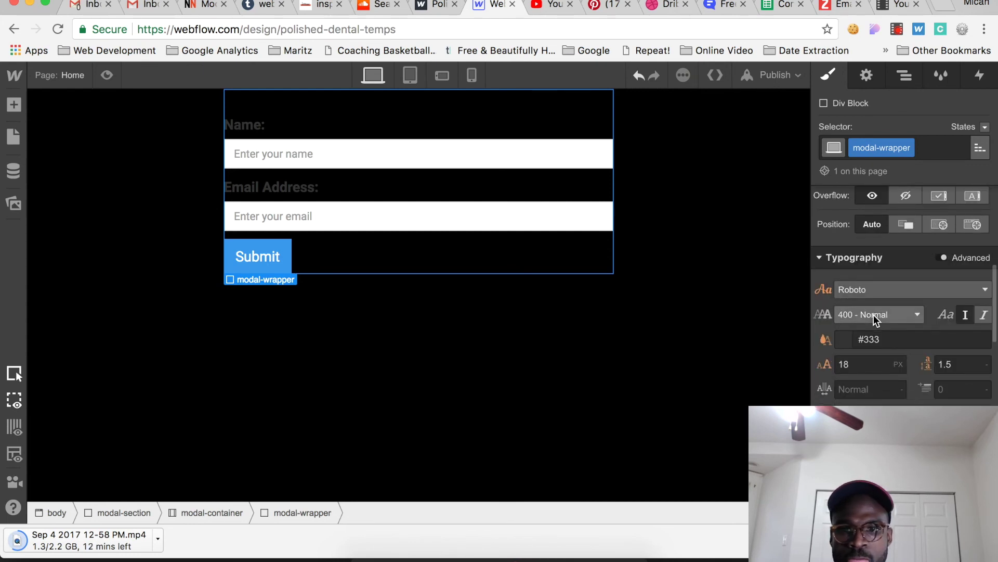
{"action": "left_click", "coordinate": [871, 338]}
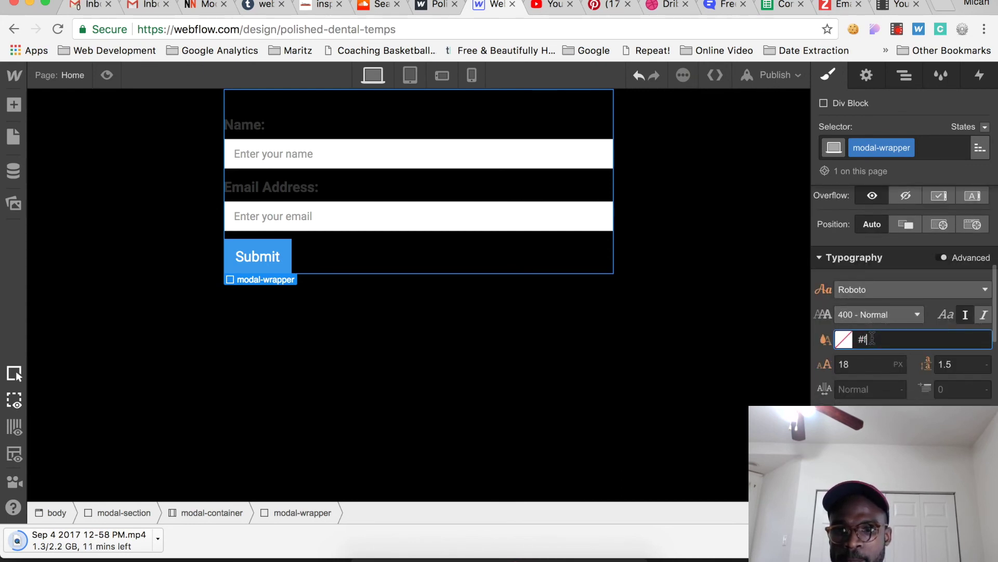
{"action": "key", "text": "Tab"}
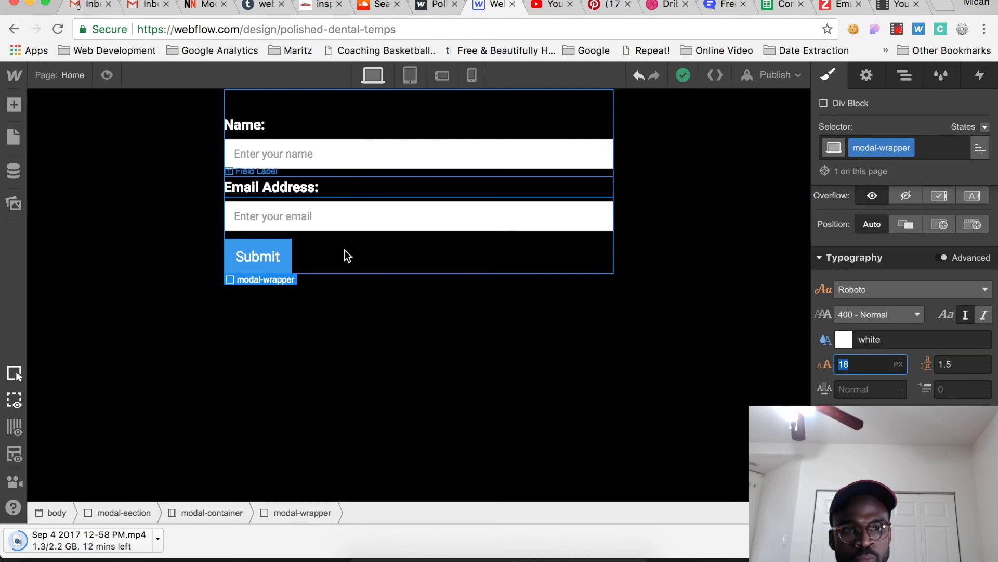
{"action": "left_click", "coordinate": [264, 267]}
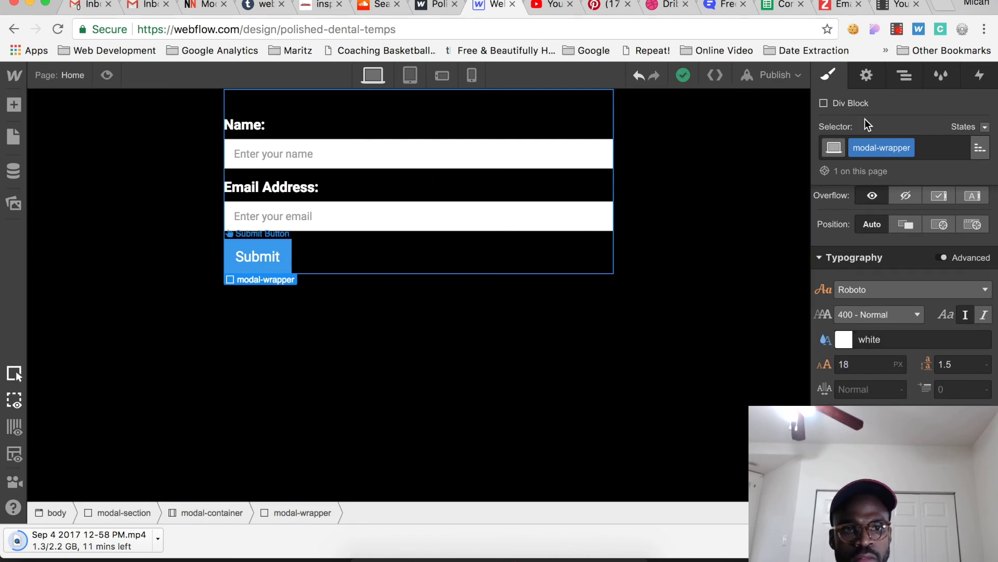
Step: Create and apply the modal-submit class to the Submit button
{"action": "left_click", "coordinate": [887, 148]}
{"action": "type", "text": "modal"}
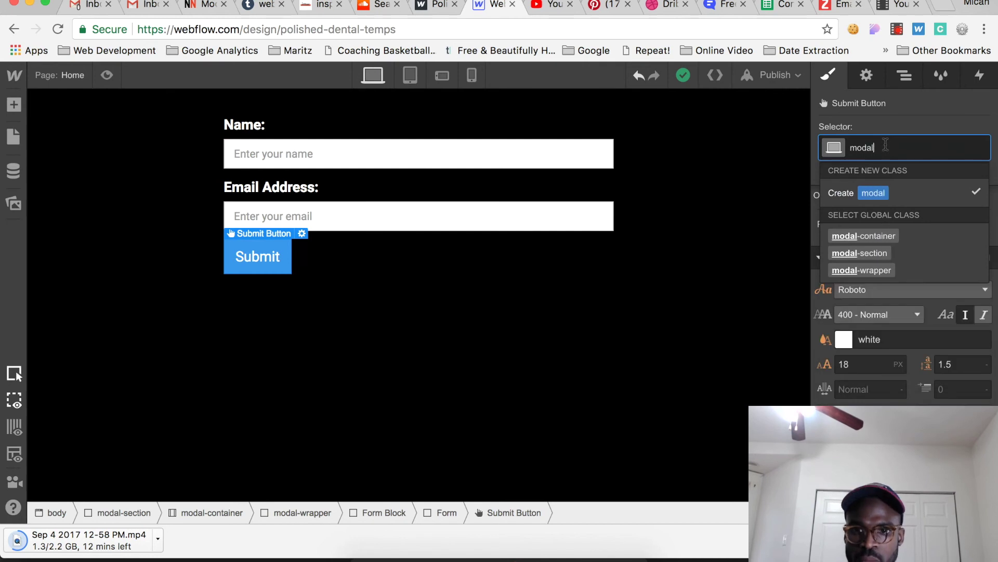
{"action": "type", "text": "-submit"}
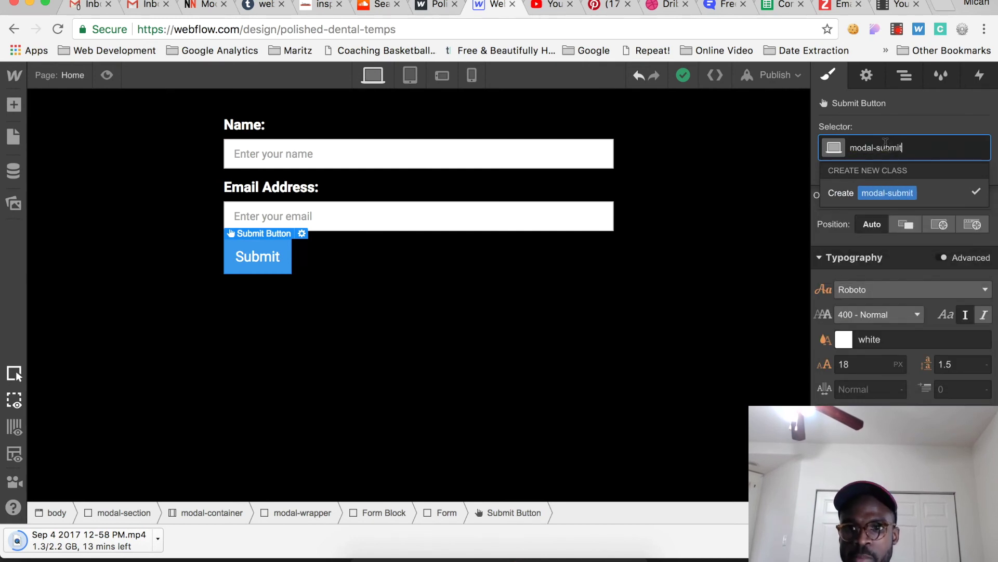
{"action": "key", "text": "Return"}
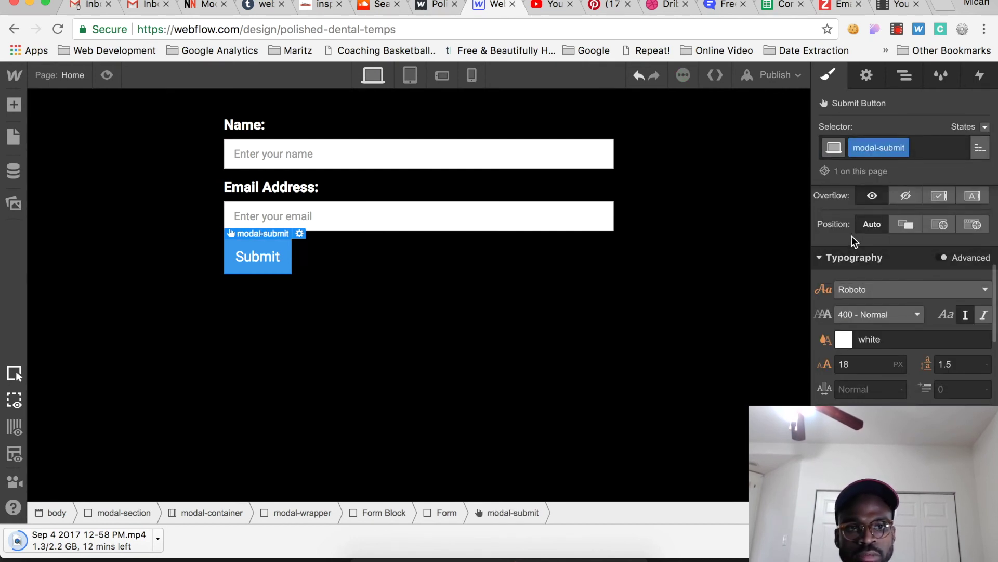
Step: Set the Submit button's width to 100%
{"action": "scroll", "coordinate": [901, 357], "scroll_direction": "up", "scroll_amount": 5}
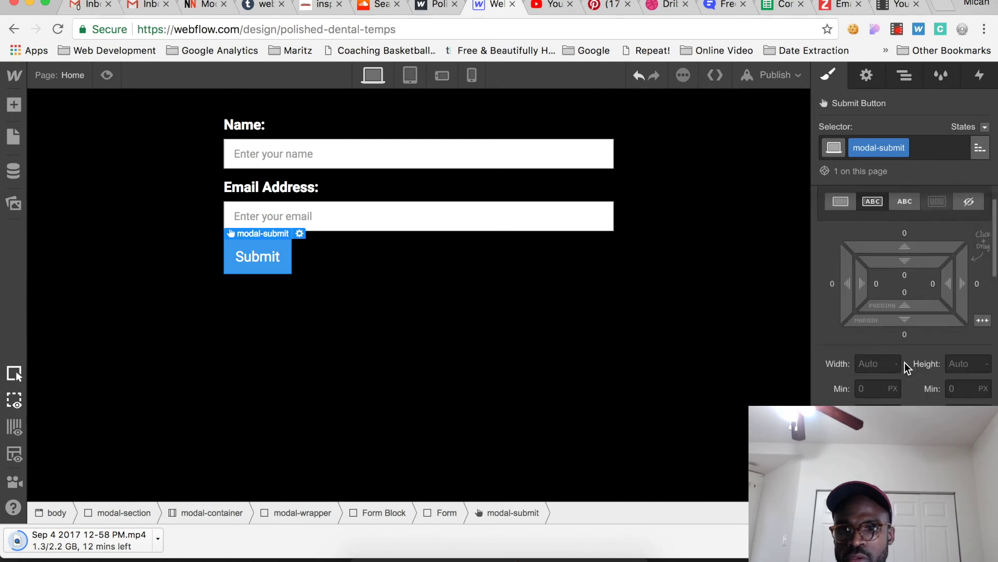
{"action": "scroll", "coordinate": [907, 367], "scroll_direction": "up", "scroll_amount": 1}
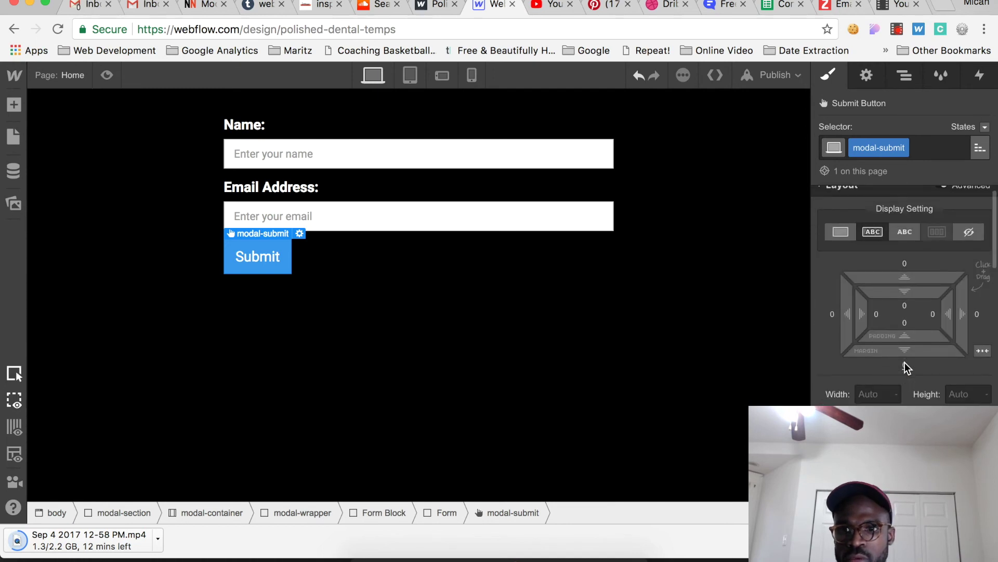
{"action": "left_click", "coordinate": [877, 394]}
{"action": "type", "text": "10%"}
{"action": "key", "text": "Tab"}
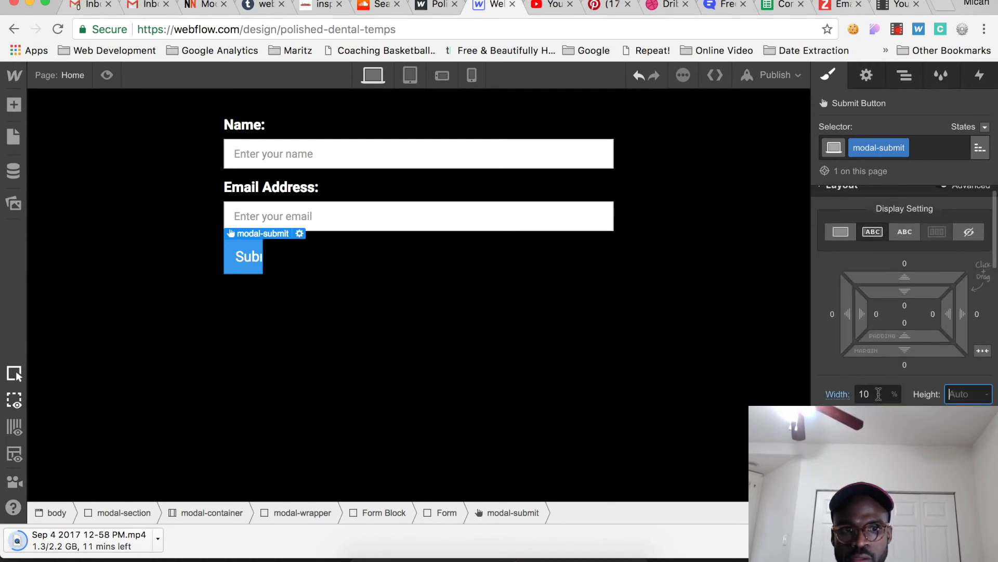
{"action": "left_click", "coordinate": [878, 396]}
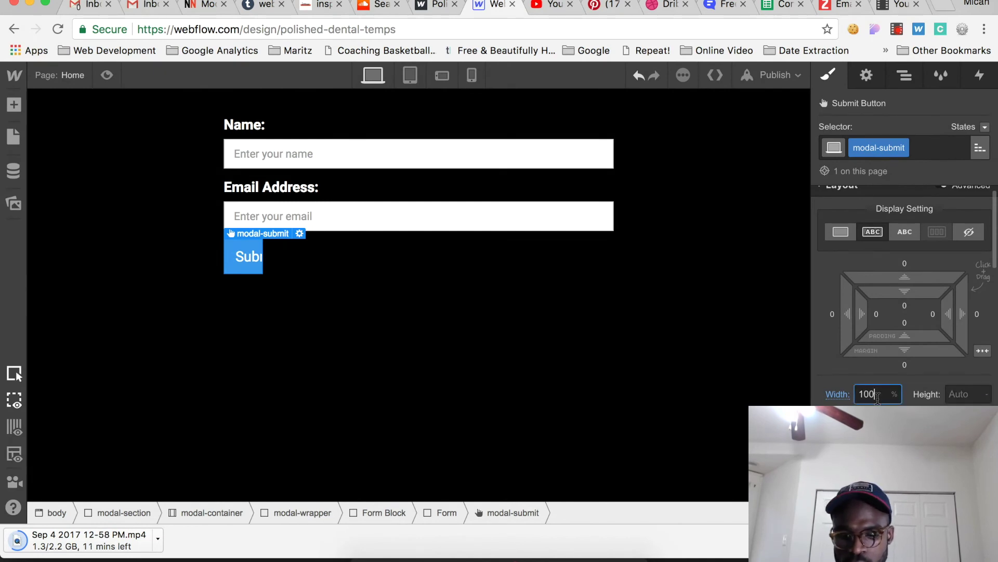
{"action": "key", "text": "Tab"}
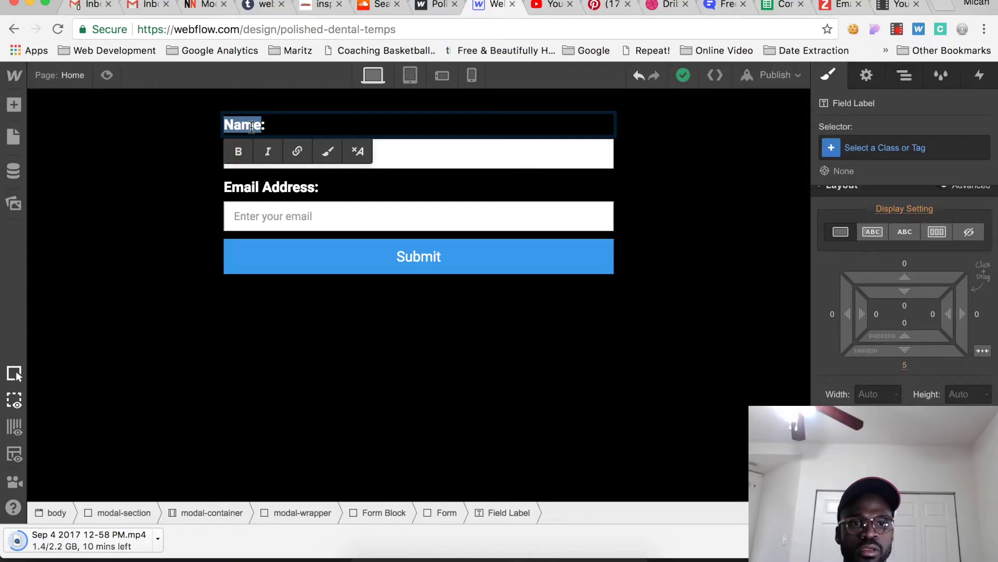
Step: Type 'Business Name' over the first label so it reads Business Name:
{"action": "type", "text": "Bus"}
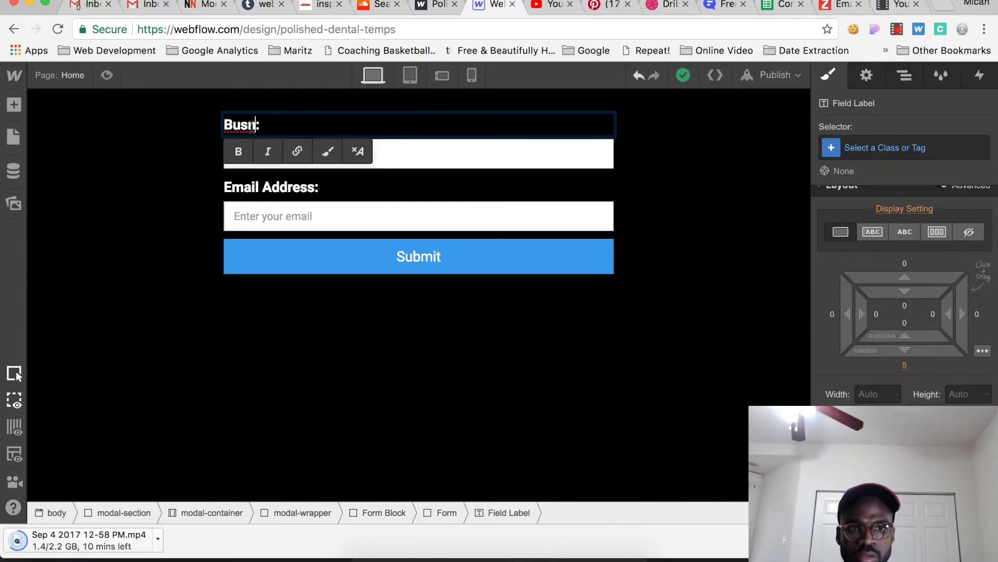
{"action": "type", "text": "iness Name"}
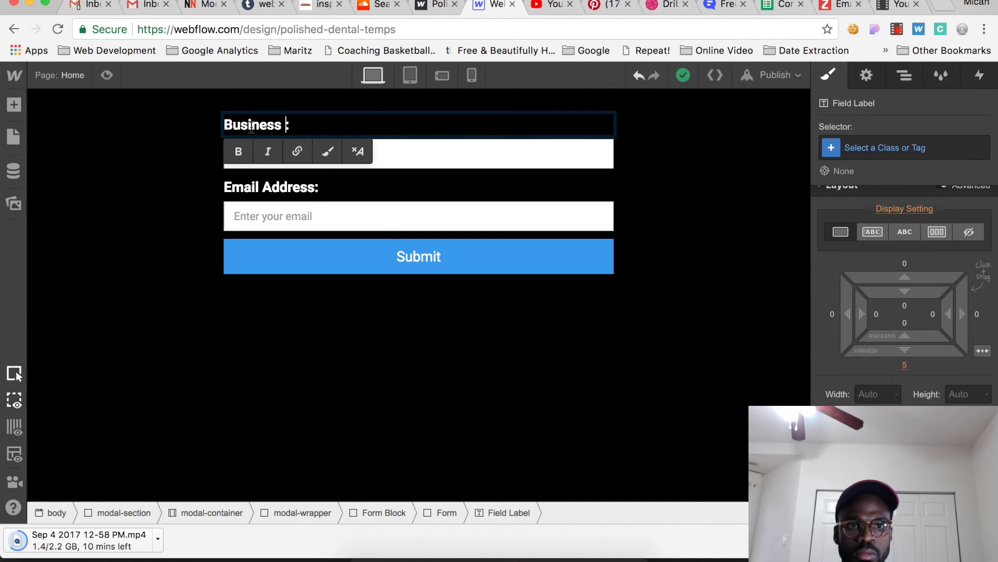
{"action": "left_click", "coordinate": [266, 186]}
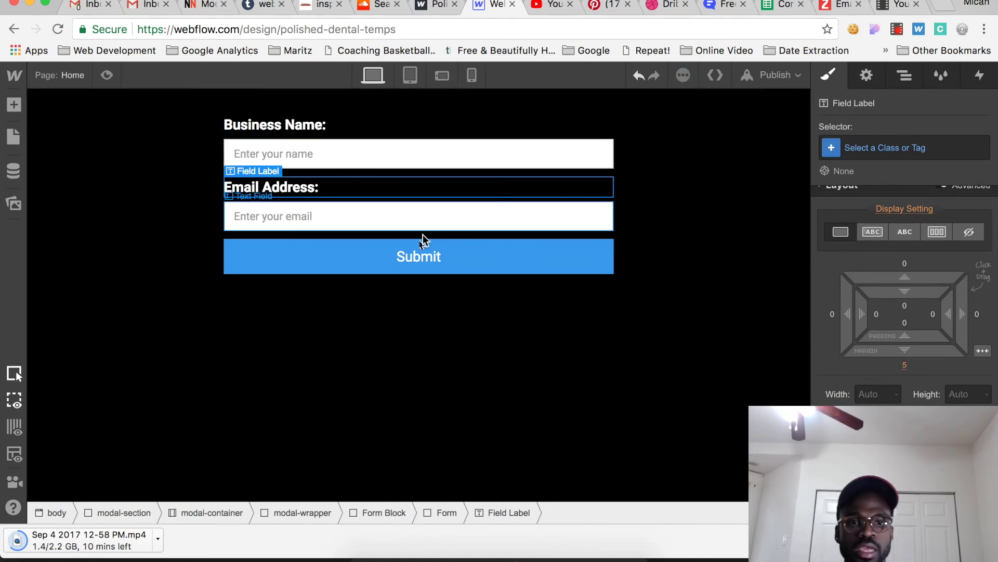
{"action": "left_click", "coordinate": [430, 263]}
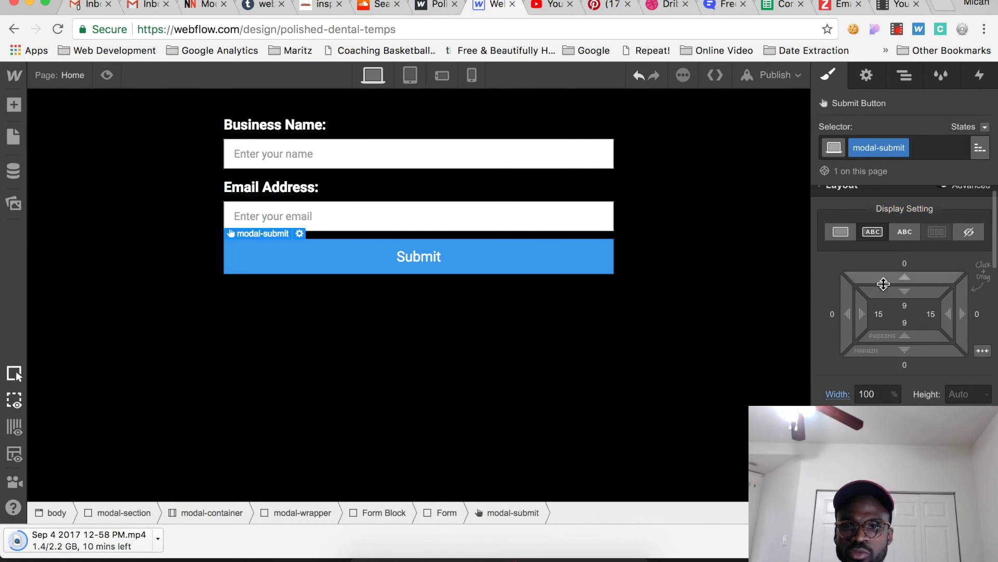
{"action": "scroll", "coordinate": [884, 283], "scroll_direction": "down", "scroll_amount": 1}
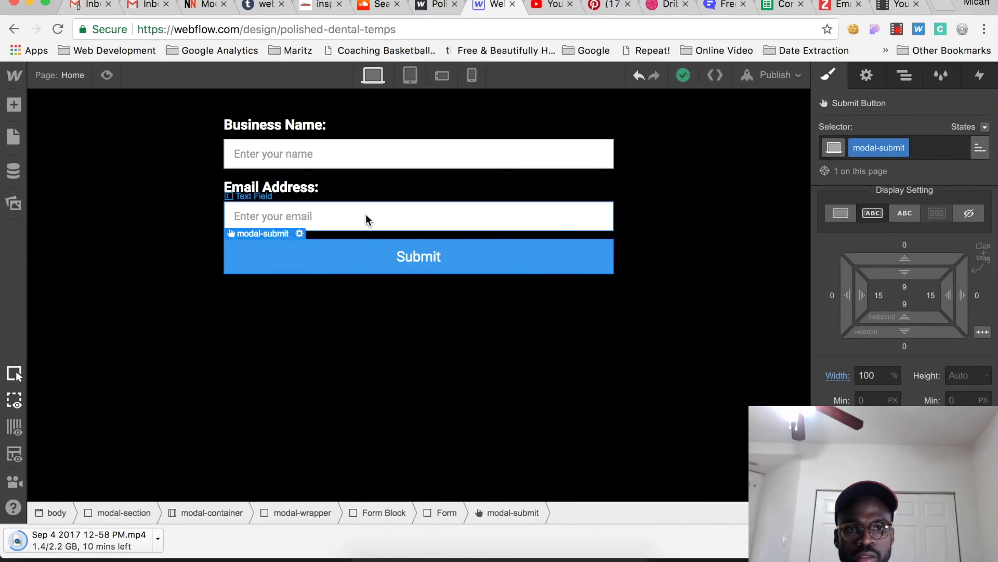
Step: Duplicate the Email Address: label and move the copy below the email field
{"action": "left_click", "coordinate": [895, 78]}
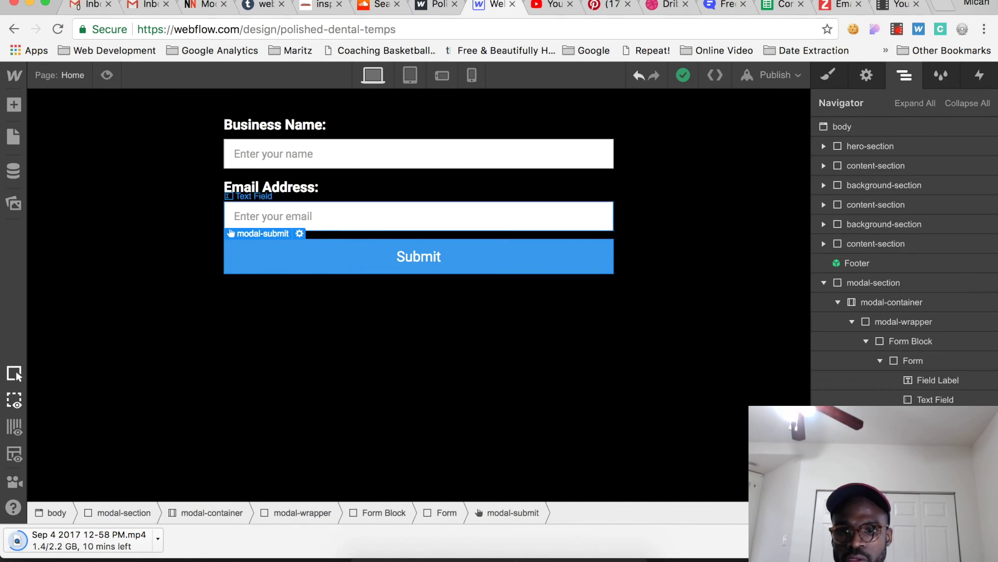
{"action": "left_click", "coordinate": [418, 216]}
{"action": "left_click", "coordinate": [271, 186]}
{"action": "key", "text": "super+c"}
{"action": "key", "text": "super+v"}
{"action": "left_click_drag", "start_coordinate": [271, 212], "coordinate": [271, 249]}
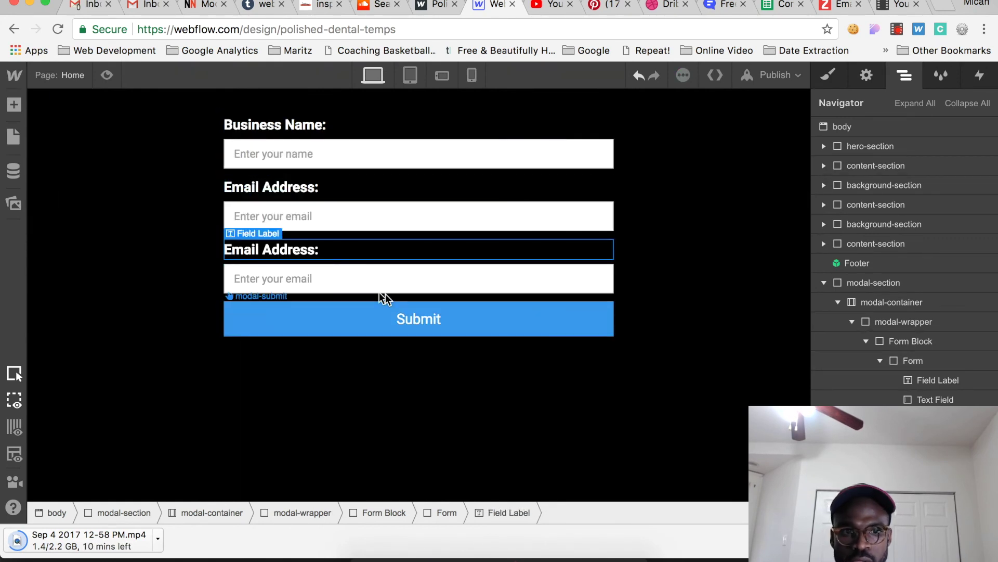
Step: Retype the copy as 'Professional Requirements:' and delete the extra text field under it
{"action": "double_click", "coordinate": [295, 252]}
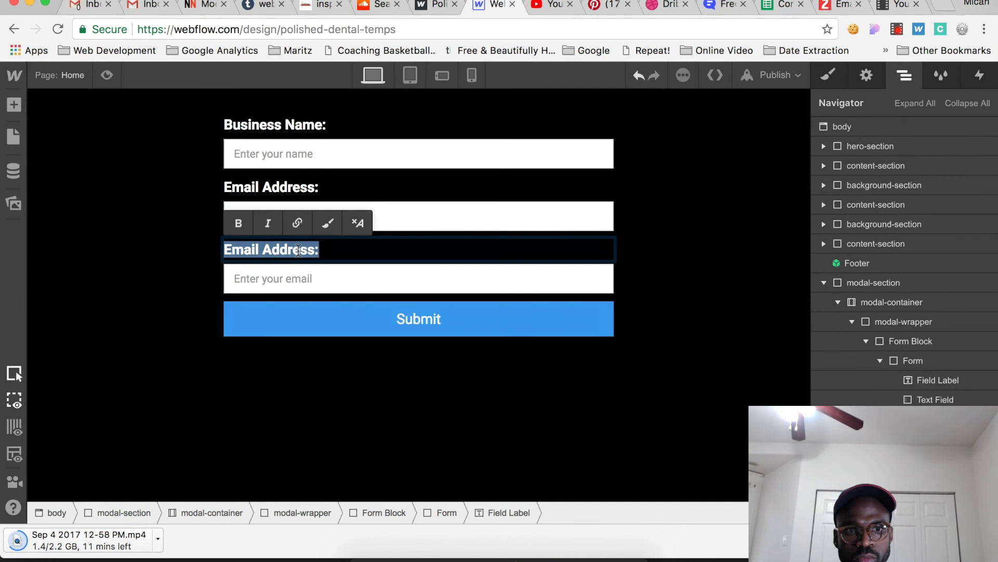
{"action": "type", "text": "Pro"}
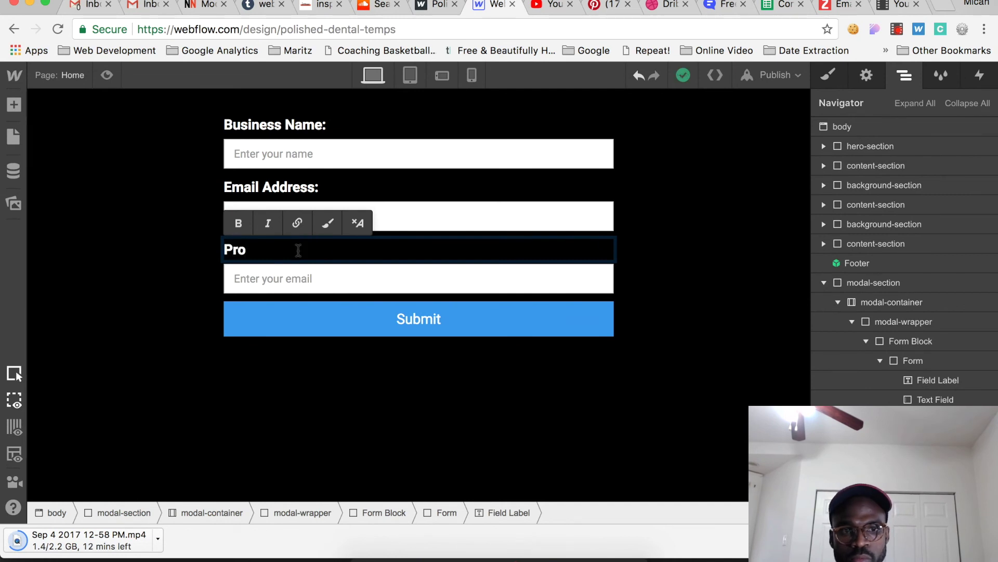
{"action": "type", "text": "Proff"}
{"action": "key", "text": "BackSpace"}
{"action": "key", "text": "BackSpace"}
{"action": "type", "text": "fessional Requirements:"}
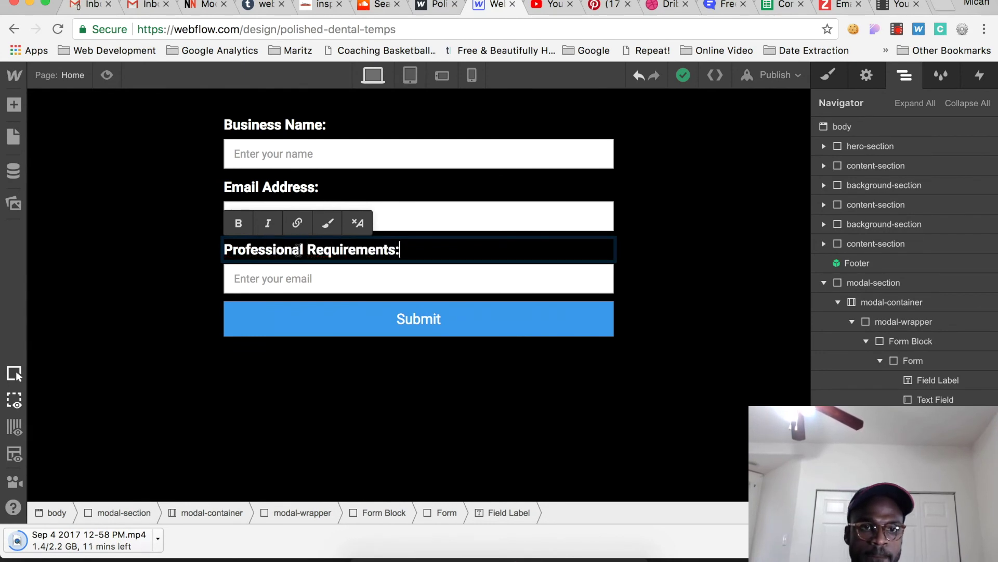
{"action": "left_click", "coordinate": [322, 269]}
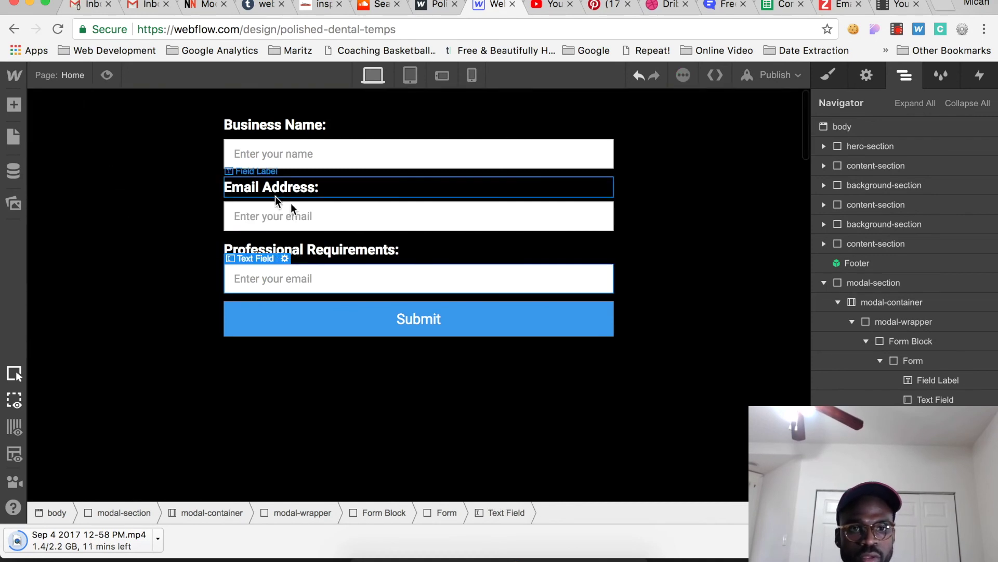
{"action": "key", "text": "Delete"}
{"action": "left_click", "coordinate": [376, 248]}
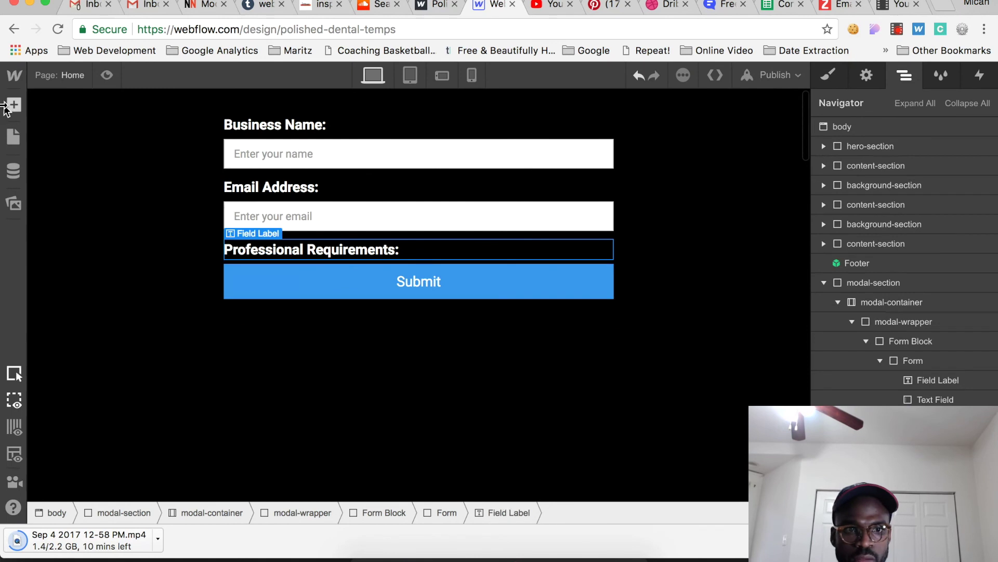
Step: Insert a Text Area from the Forms elements under the Professional Requirements: label
{"action": "left_click", "coordinate": [13, 107]}
{"action": "scroll", "coordinate": [114, 356], "scroll_direction": "down", "scroll_amount": 5}
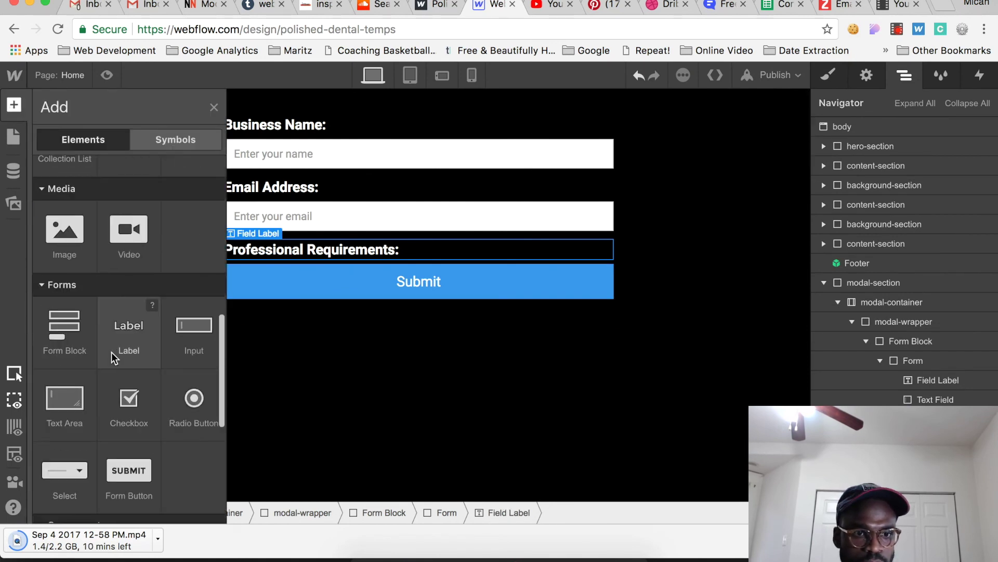
{"action": "scroll", "coordinate": [111, 353], "scroll_direction": "down", "scroll_amount": 2}
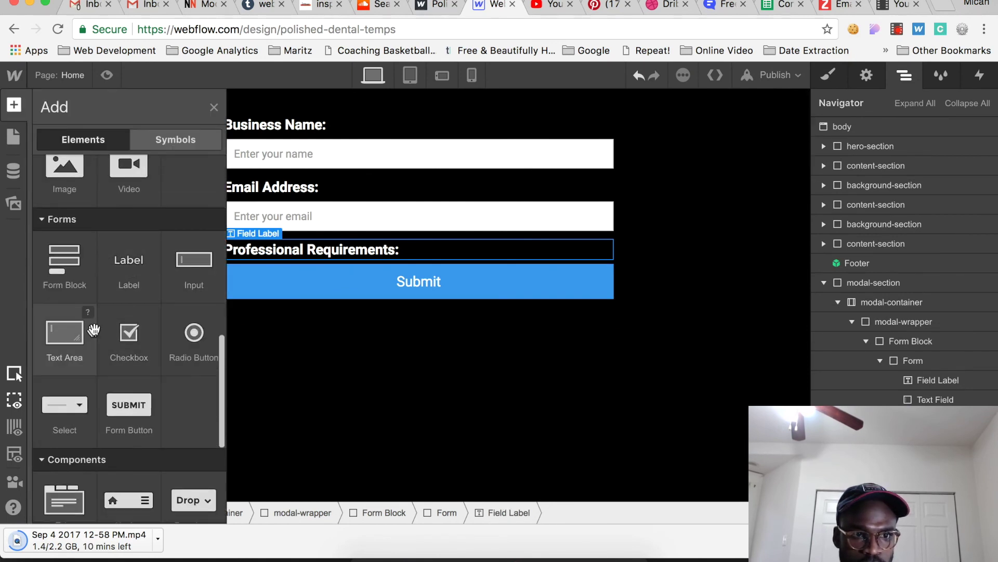
{"action": "left_click", "coordinate": [78, 336]}
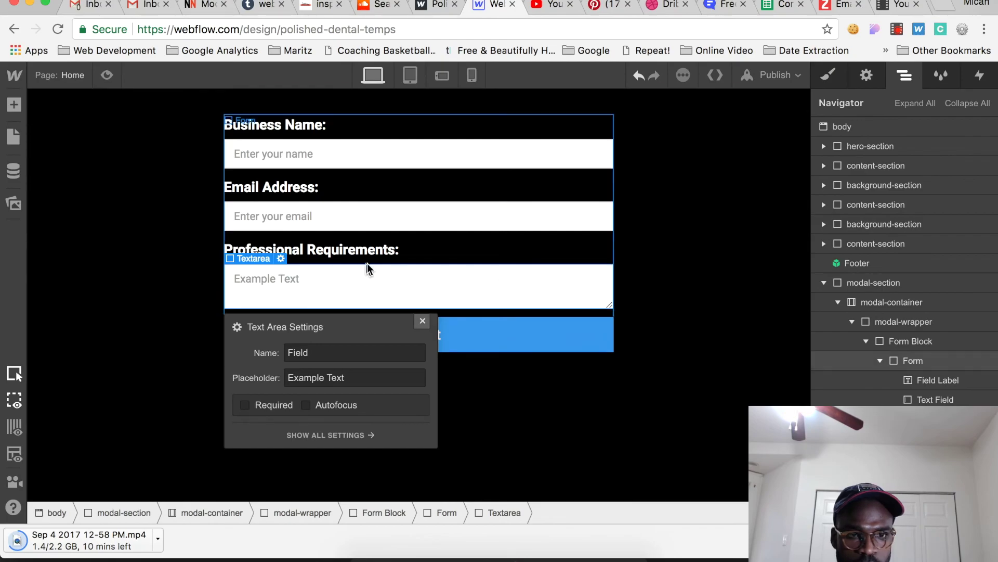
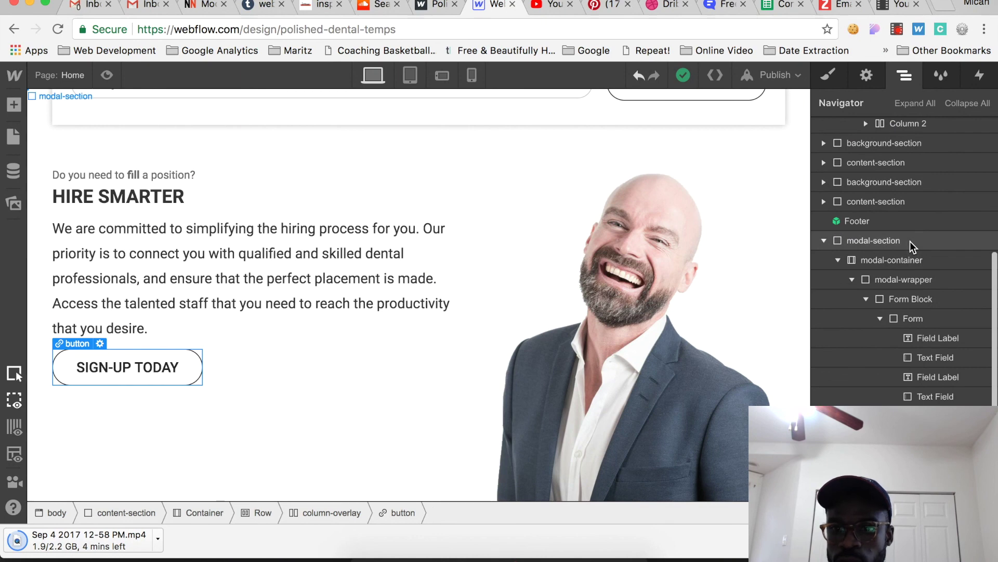
Step: Set modal-section's Opacity to 100 in the Style panel's Effects section
{"action": "left_click", "coordinate": [829, 75]}
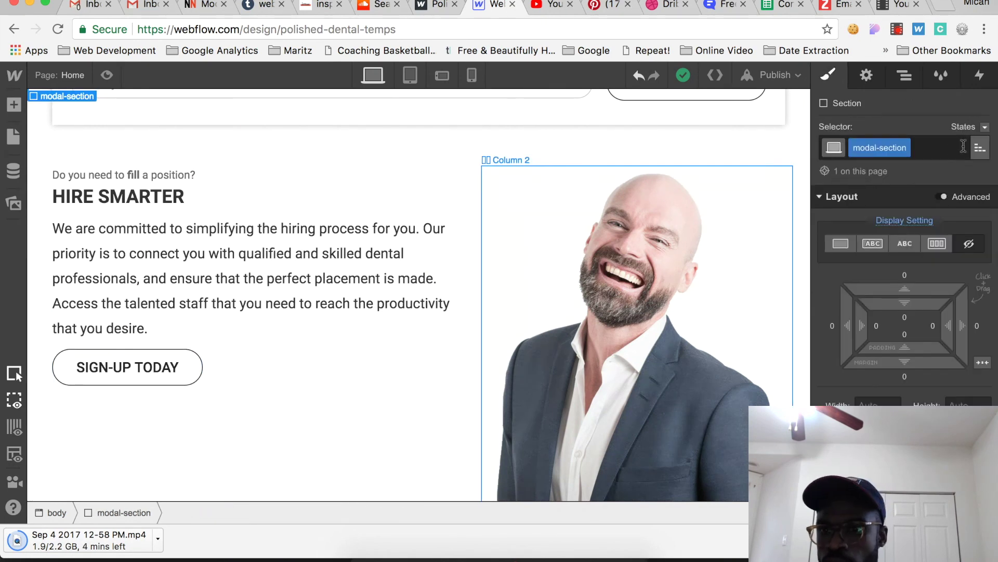
{"action": "scroll", "coordinate": [936, 369], "scroll_direction": "down", "scroll_amount": 10}
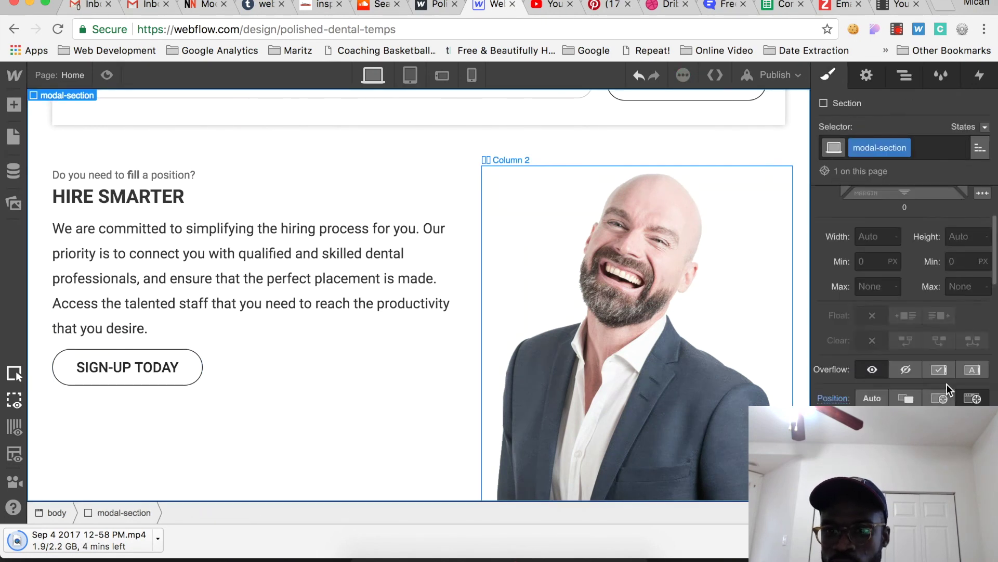
{"action": "scroll", "coordinate": [944, 364], "scroll_direction": "up", "scroll_amount": 3}
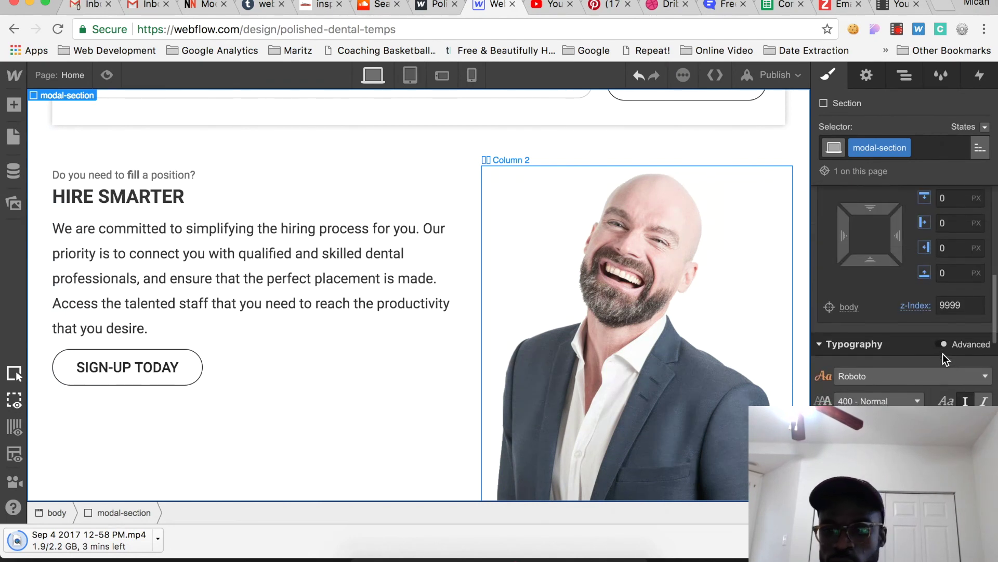
{"action": "scroll", "coordinate": [941, 355], "scroll_direction": "up", "scroll_amount": 1}
{"action": "scroll", "coordinate": [916, 321], "scroll_direction": "down", "scroll_amount": 10}
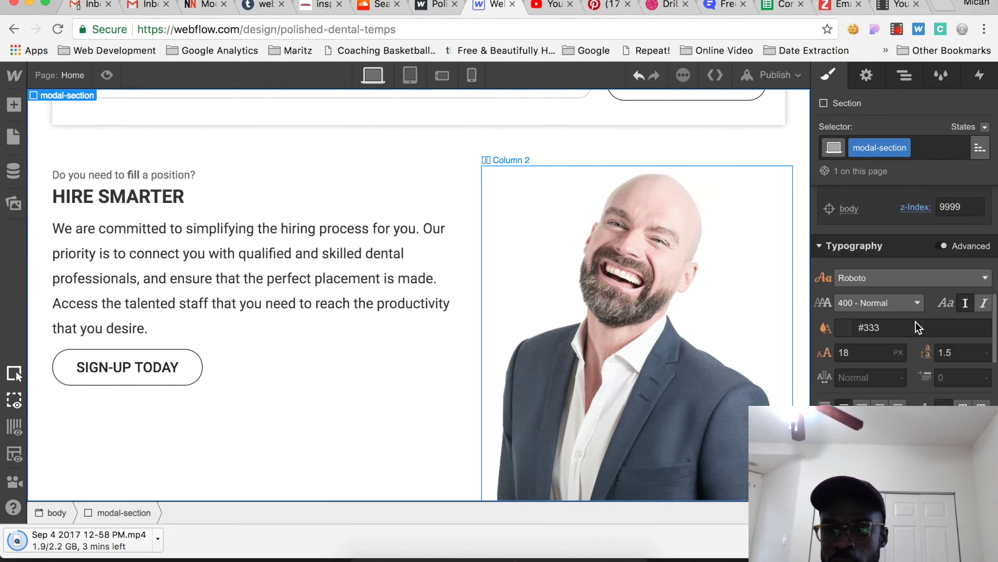
{"action": "scroll", "coordinate": [916, 321], "scroll_direction": "down", "scroll_amount": 2}
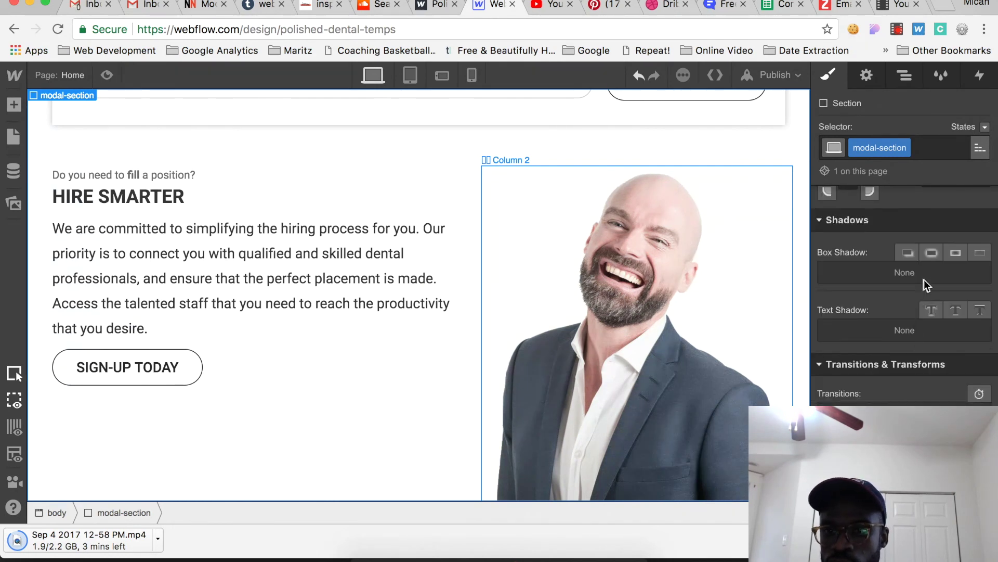
{"action": "scroll", "coordinate": [925, 279], "scroll_direction": "up", "scroll_amount": 3}
{"action": "scroll", "coordinate": [925, 282], "scroll_direction": "down", "scroll_amount": 3}
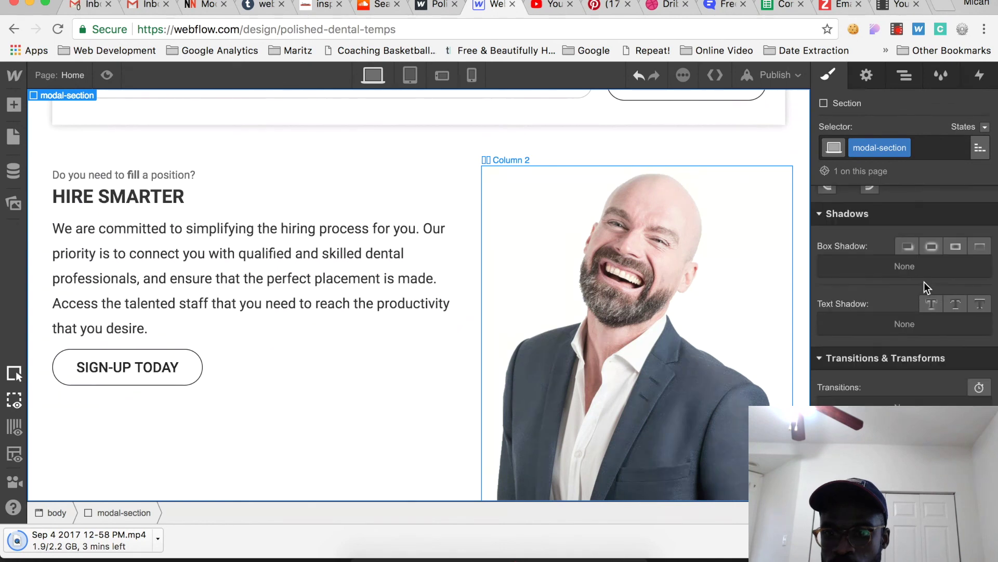
{"action": "scroll", "coordinate": [924, 282], "scroll_direction": "down", "scroll_amount": 3}
{"action": "scroll", "coordinate": [925, 283], "scroll_direction": "down", "scroll_amount": 4}
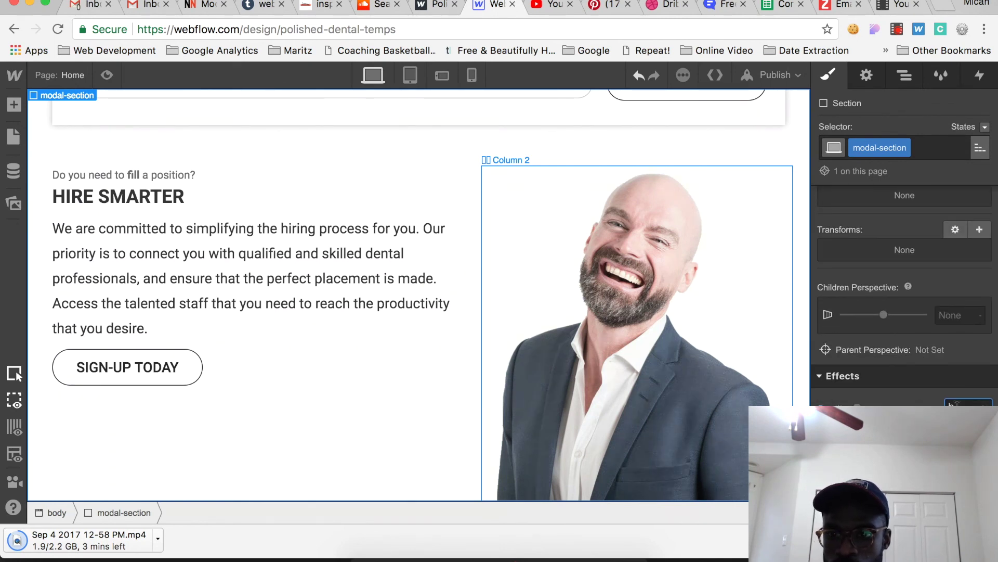
{"action": "type", "text": "100"}
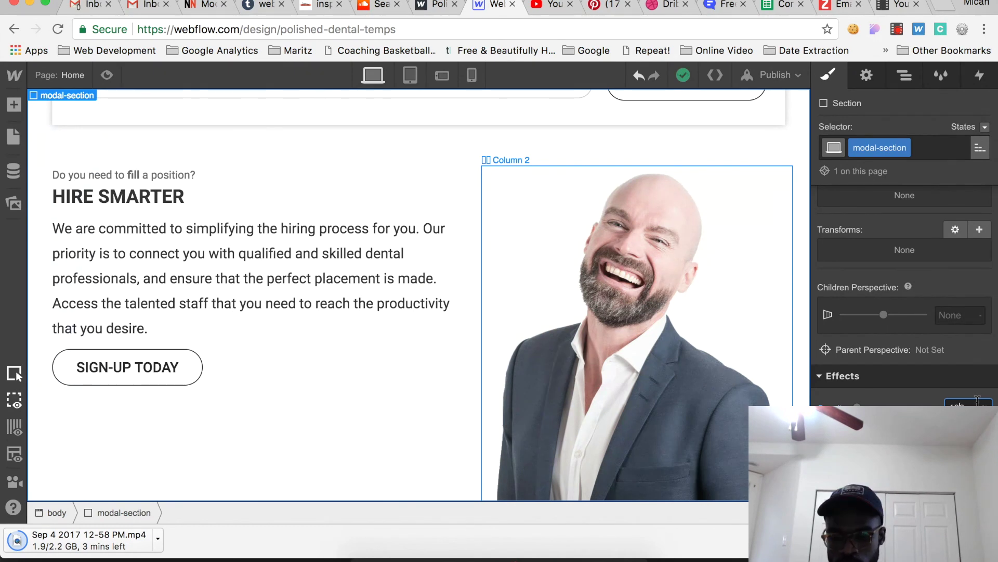
{"action": "key", "text": "Return"}
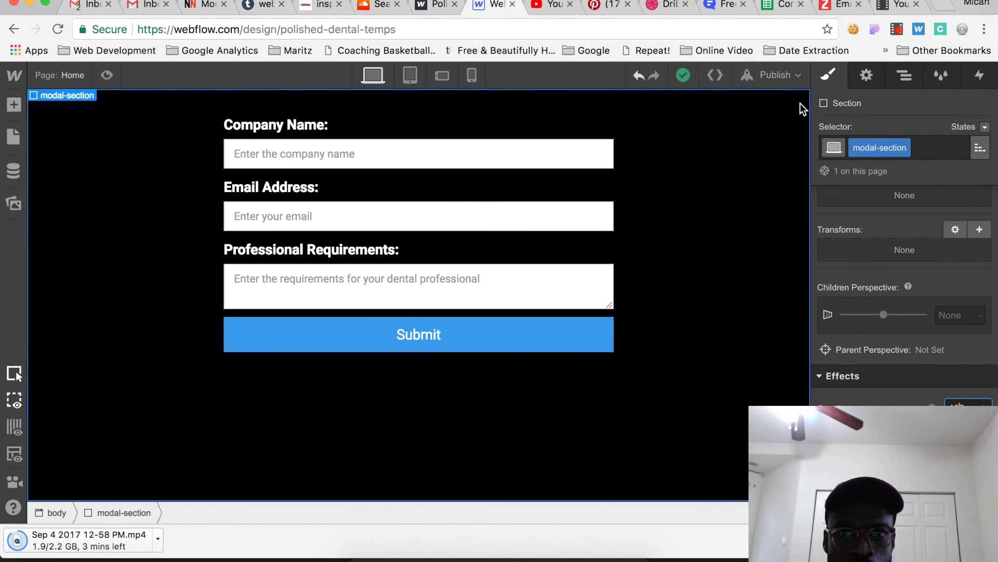
Step: Add a Text Block and move it in the Navigator directly under modal-section, above modal-container
{"action": "left_click", "coordinate": [900, 77]}
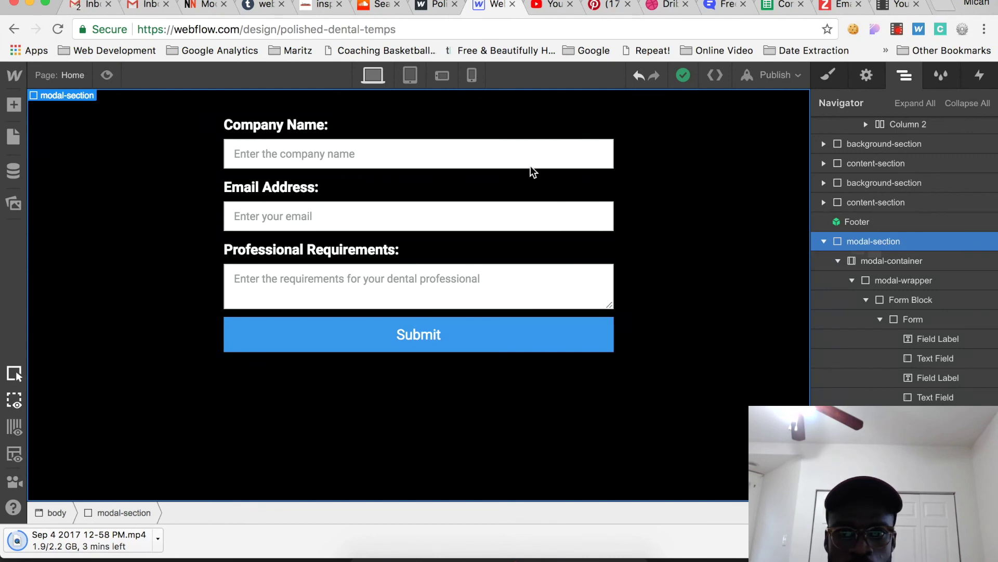
{"action": "left_click", "coordinate": [16, 105]}
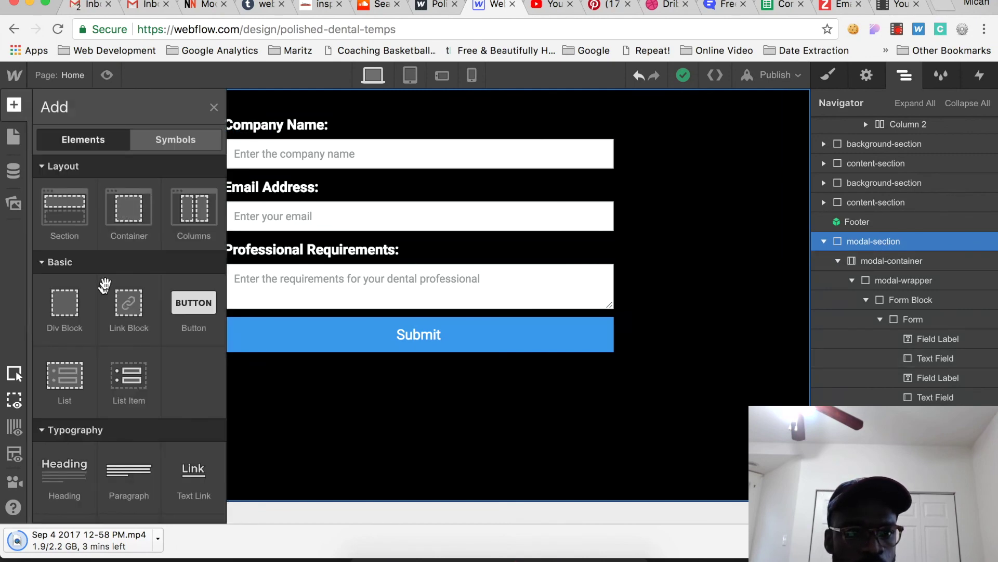
{"action": "scroll", "coordinate": [64, 326], "scroll_direction": "down", "scroll_amount": 4}
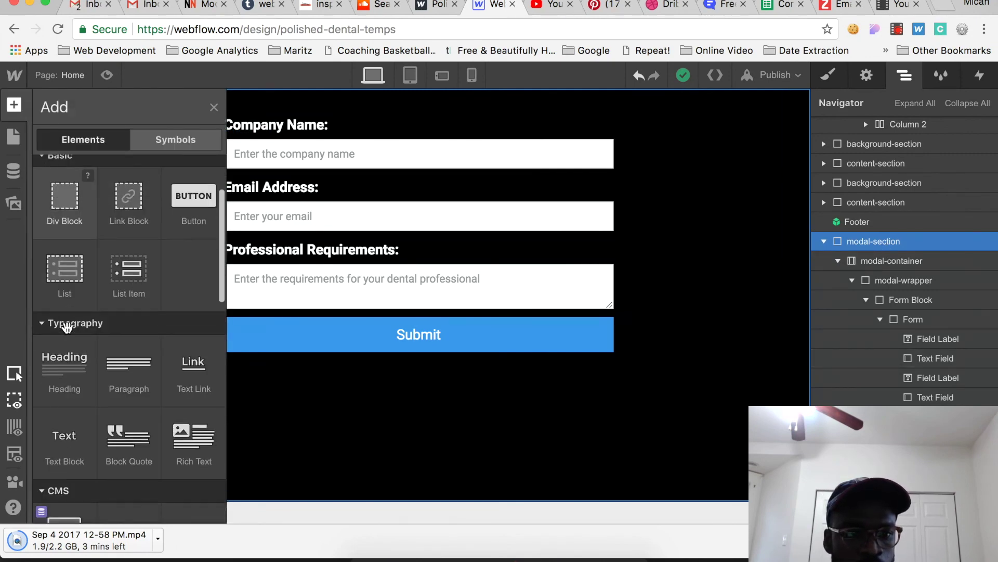
{"action": "left_click_drag", "start_coordinate": [59, 439], "coordinate": [331, 463]}
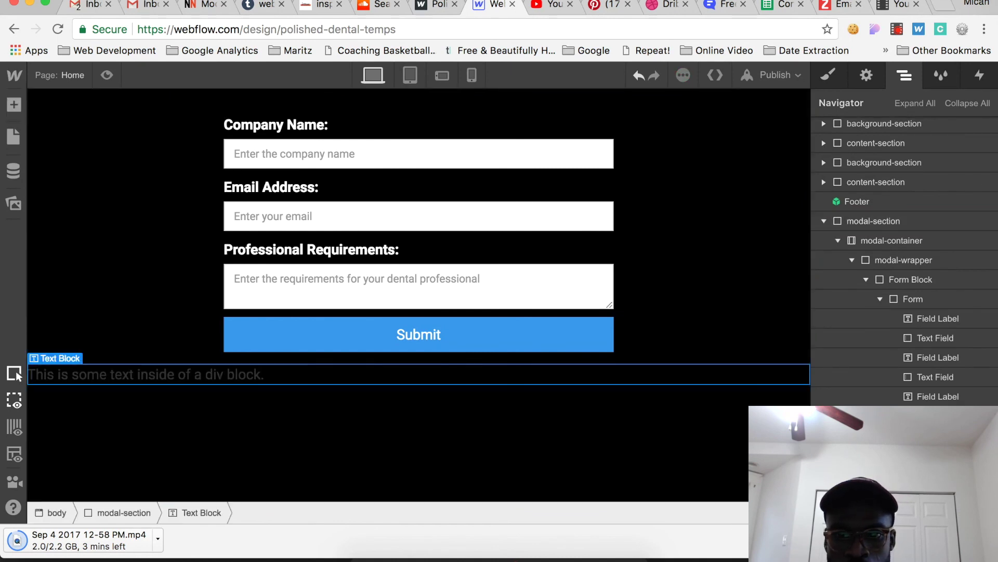
{"action": "left_click_drag", "start_coordinate": [879, 493], "coordinate": [900, 231]}
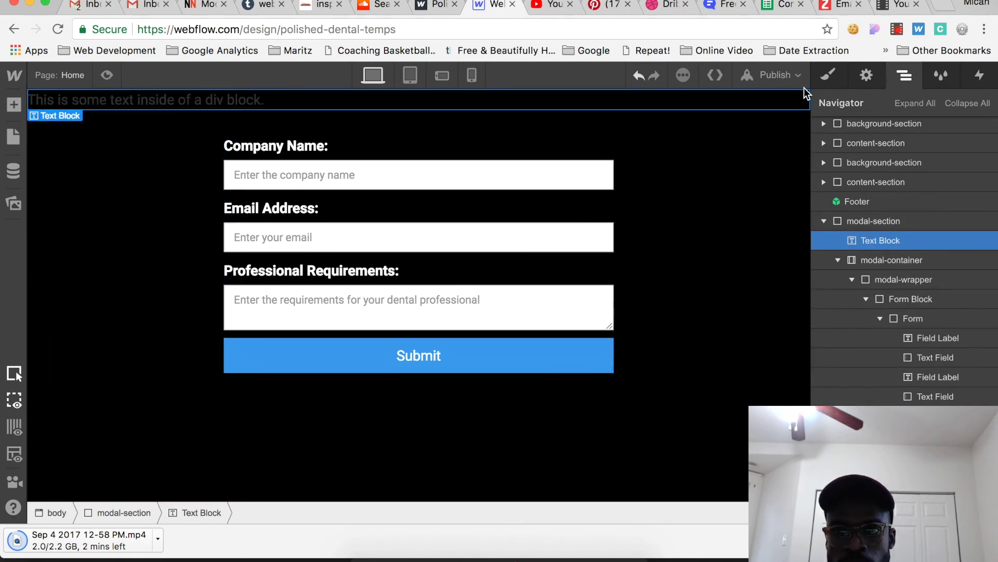
Step: Create the class modal-close in the Selector field and apply it to the new Text Block
{"action": "left_click", "coordinate": [828, 77]}
{"action": "left_click", "coordinate": [893, 148]}
{"action": "type", "text": "mo"}
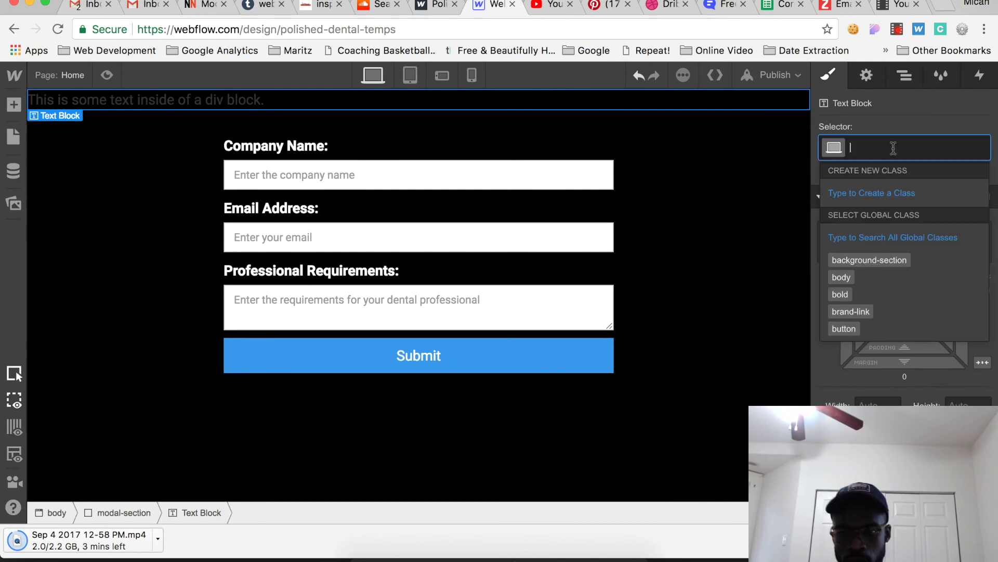
{"action": "type", "text": "dal-close"}
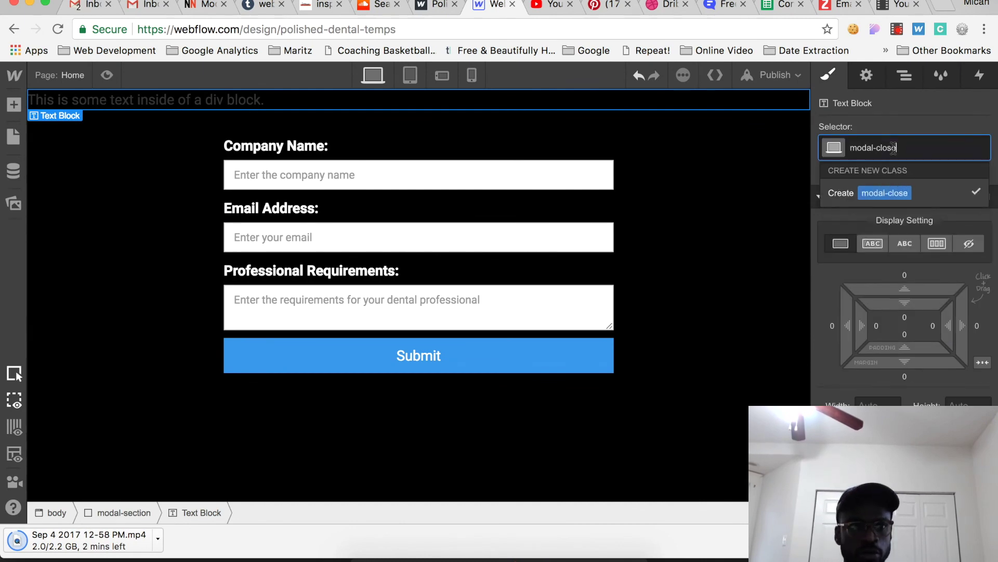
{"action": "key", "text": "Return"}
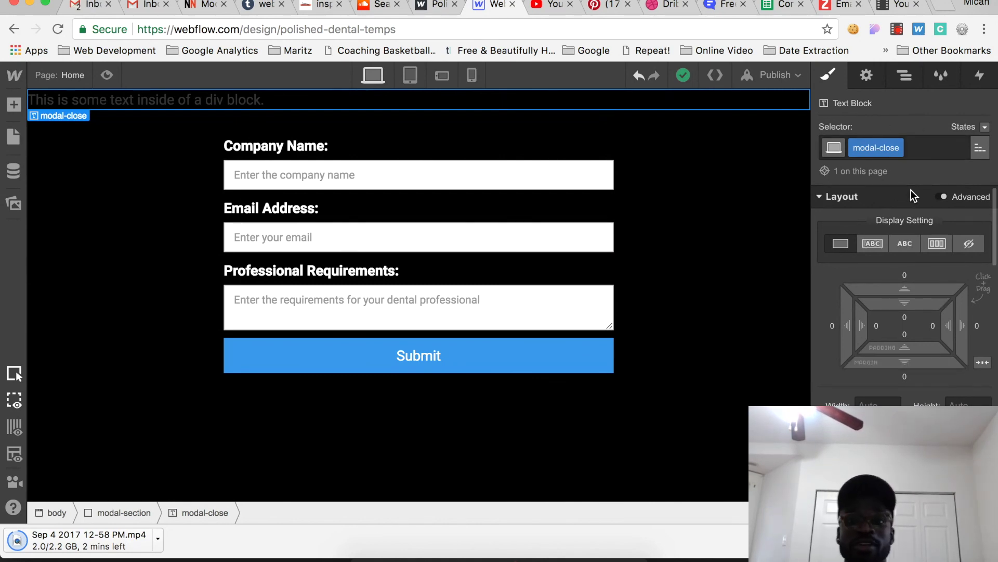
{"action": "scroll", "coordinate": [914, 189], "scroll_direction": "down", "scroll_amount": 2}
{"action": "scroll", "coordinate": [913, 189], "scroll_direction": "up", "scroll_amount": 2}
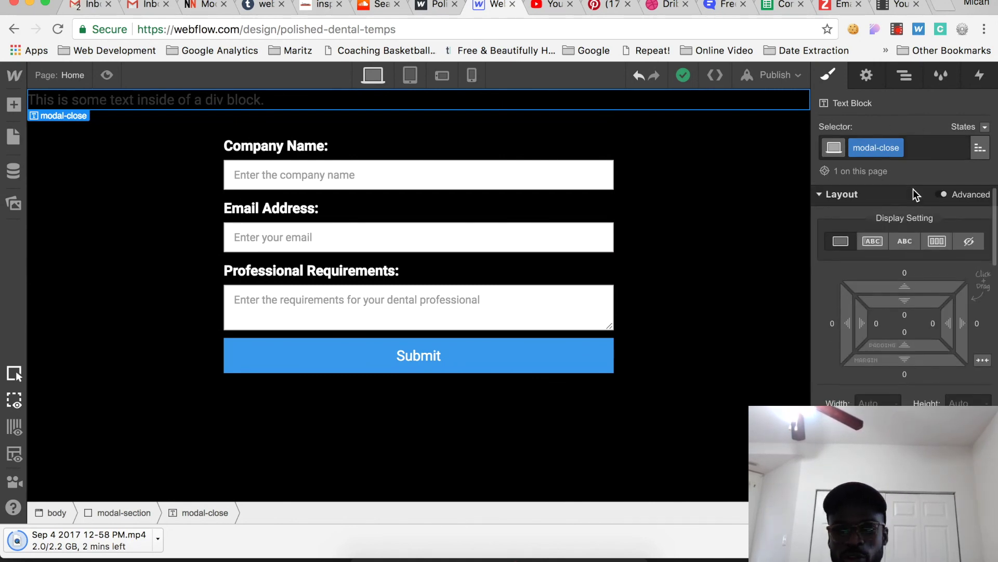
{"action": "scroll", "coordinate": [913, 189], "scroll_direction": "down", "scroll_amount": 3}
{"action": "scroll", "coordinate": [913, 188], "scroll_direction": "down", "scroll_amount": 3}
{"action": "scroll", "coordinate": [913, 189], "scroll_direction": "up", "scroll_amount": 4}
{"action": "scroll", "coordinate": [913, 189], "scroll_direction": "down", "scroll_amount": 3}
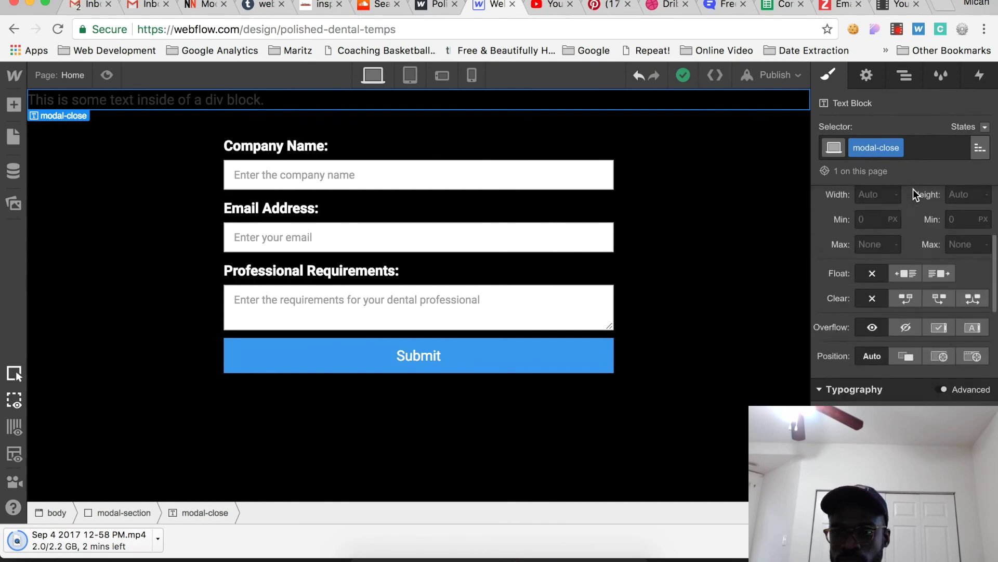
Step: Change the Text Block's text to 'X' and set modal-close to display inline-block
{"action": "double_click", "coordinate": [263, 101]}
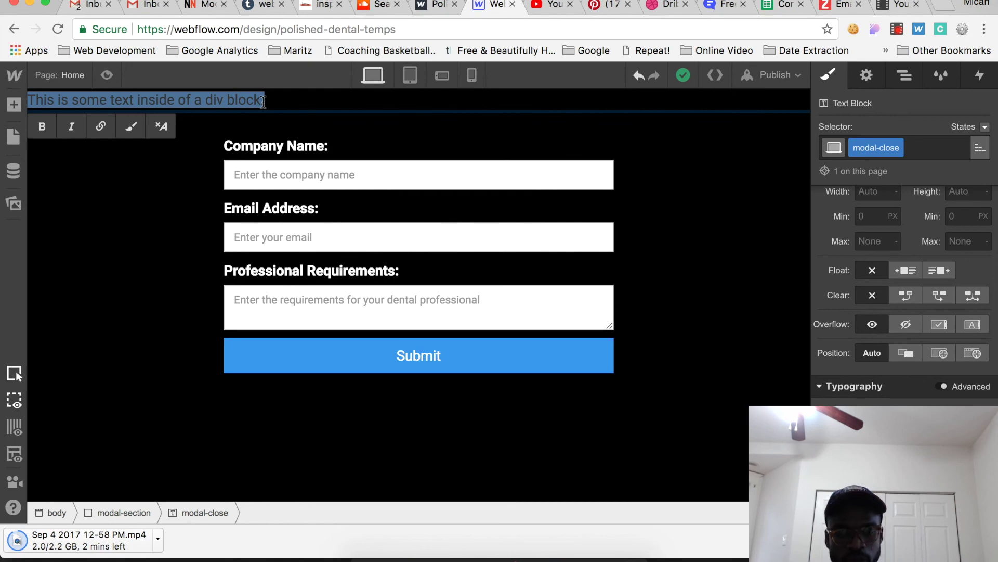
{"action": "type", "text": "X"}
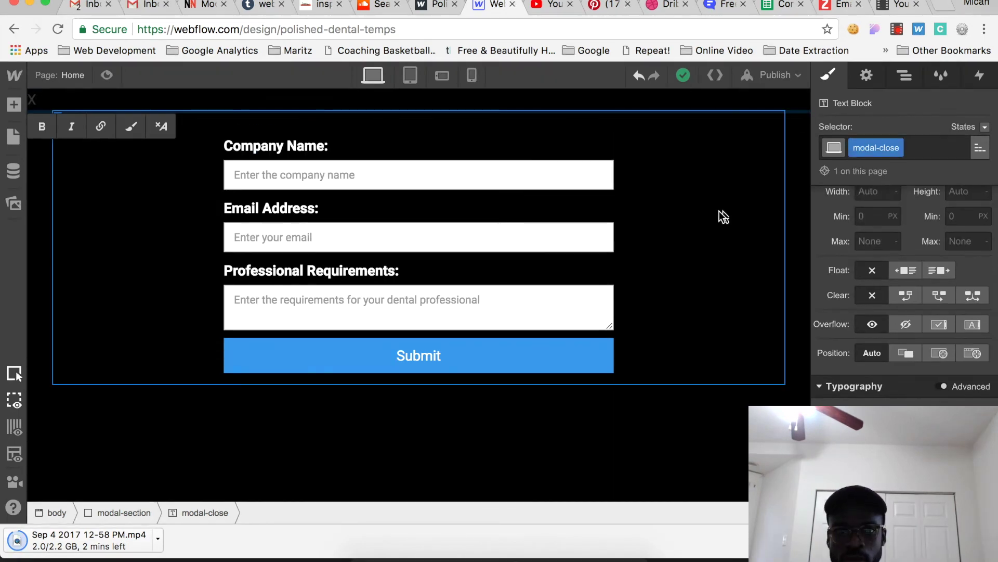
{"action": "scroll", "coordinate": [922, 327], "scroll_direction": "up", "scroll_amount": 4}
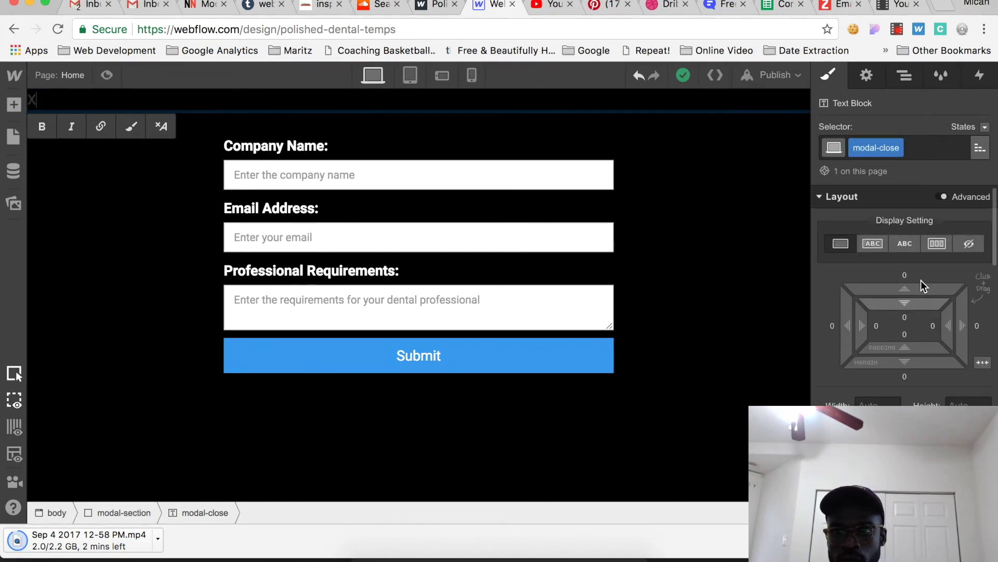
{"action": "left_click", "coordinate": [871, 245]}
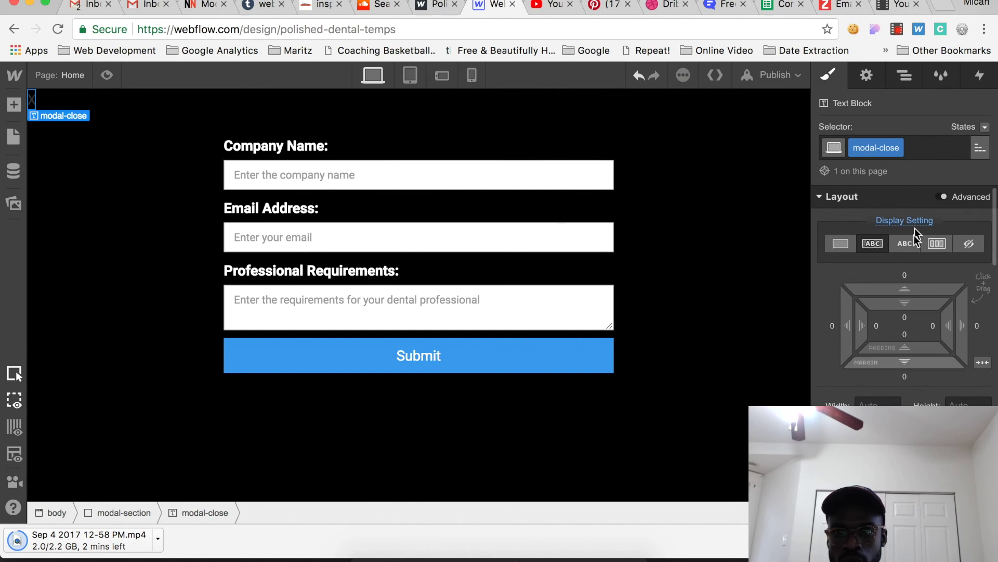
Step: Give modal-close 1rem padding on every side
{"action": "left_click_drag", "start_coordinate": [905, 307], "coordinate": [907, 322]}
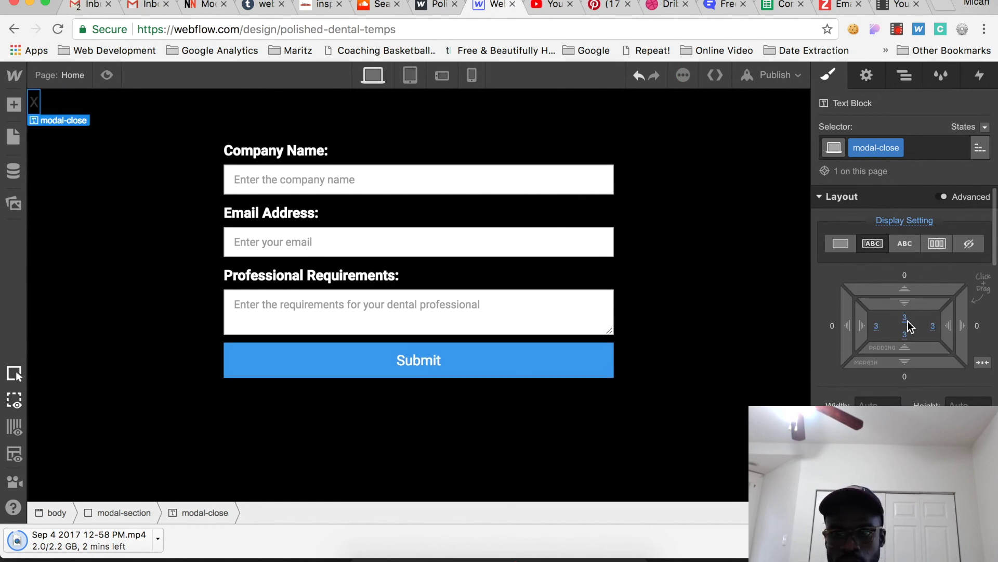
{"action": "left_click", "coordinate": [908, 321]}
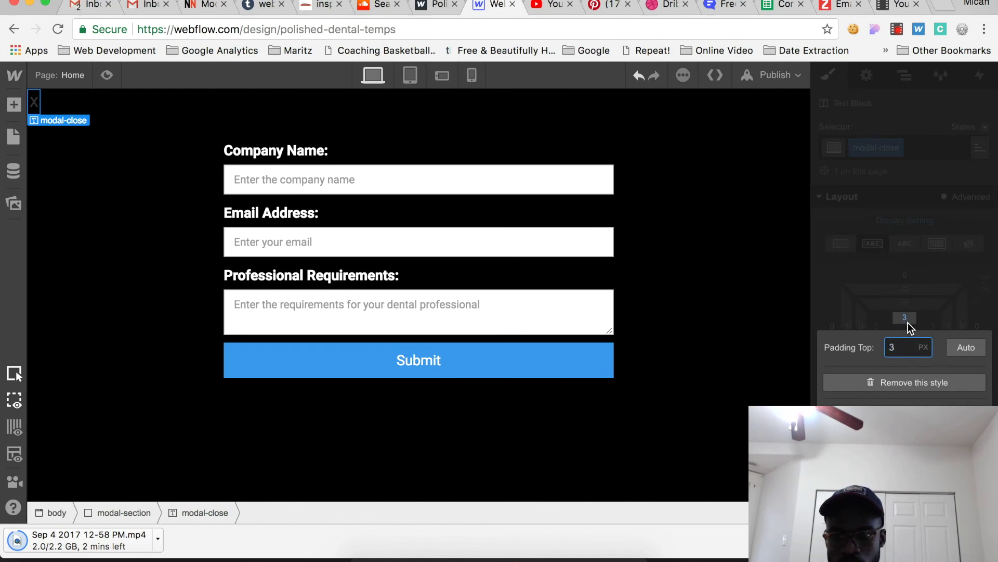
{"action": "type", "text": "2rem"}
{"action": "key", "text": "Return"}
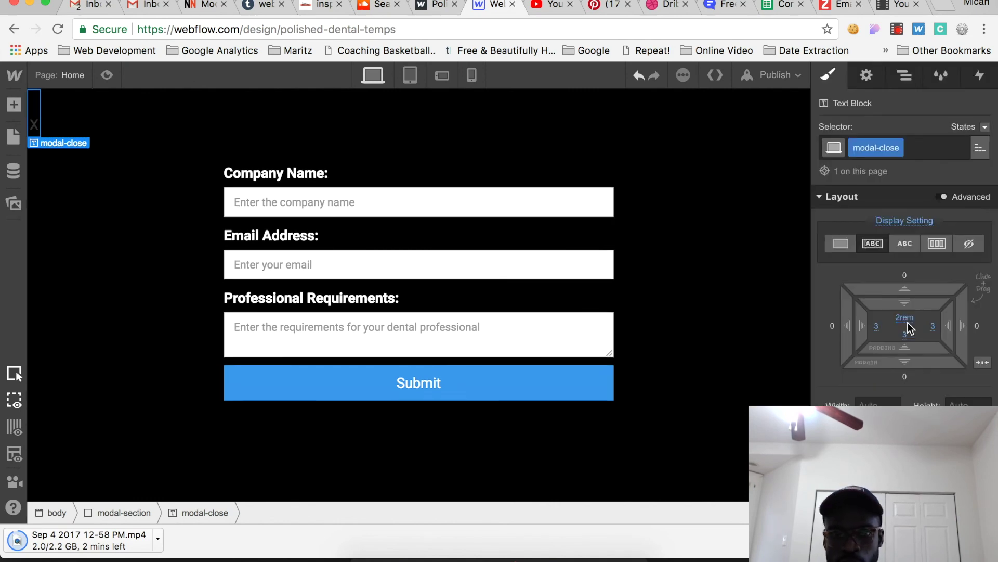
{"action": "left_click", "coordinate": [905, 318]}
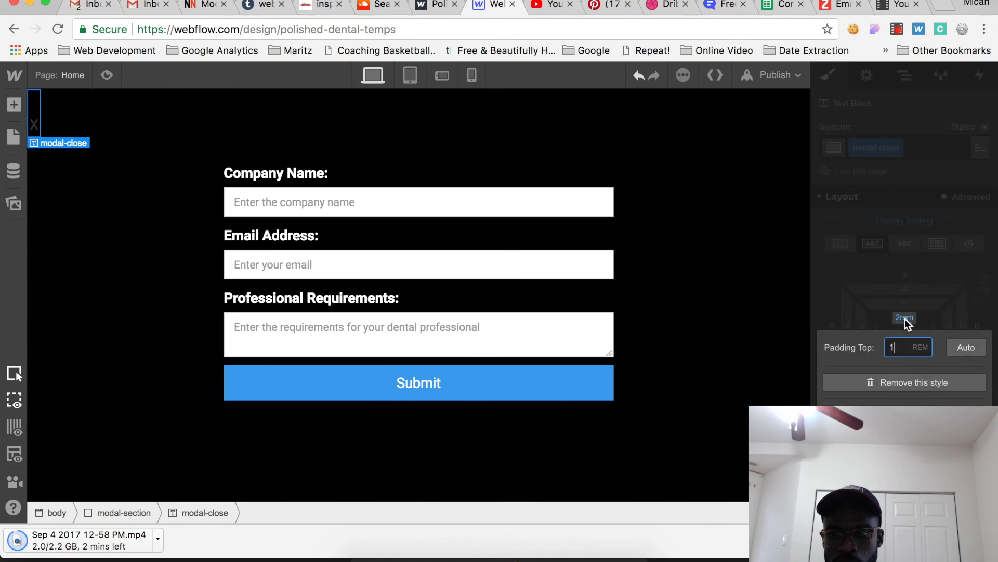
{"action": "type", "text": "1"}
{"action": "key", "text": "Return"}
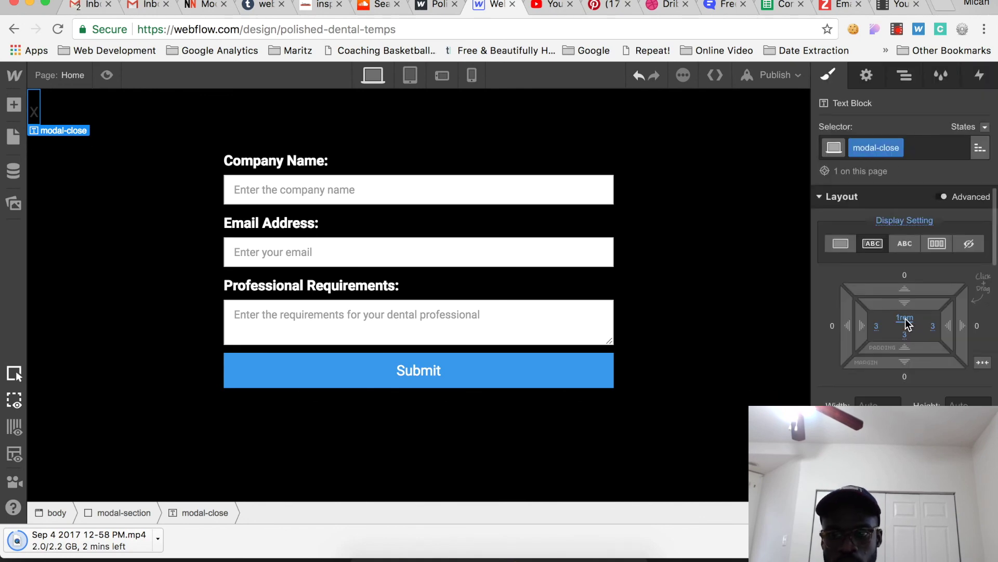
{"action": "left_click", "coordinate": [906, 316]}
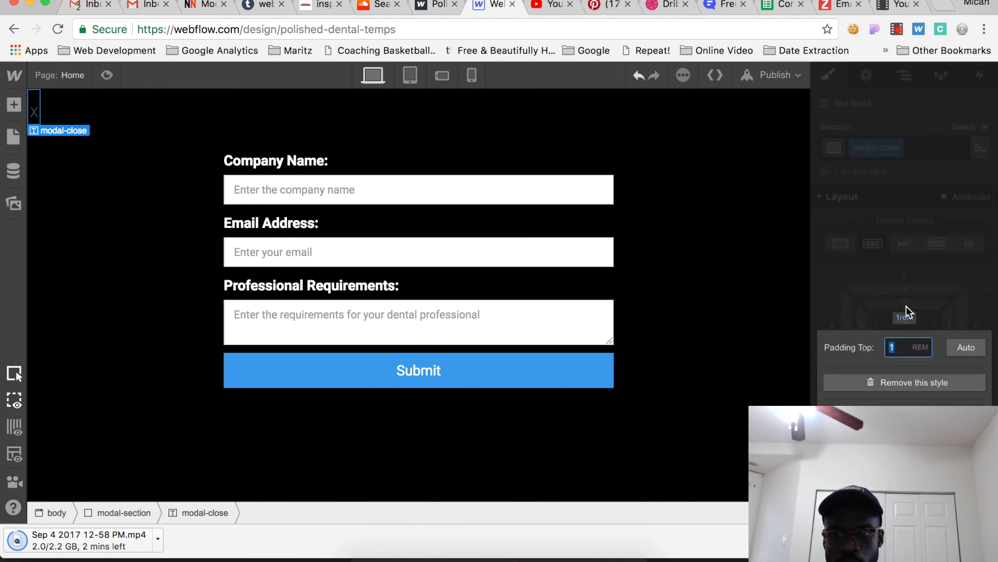
{"action": "key", "text": "Return"}
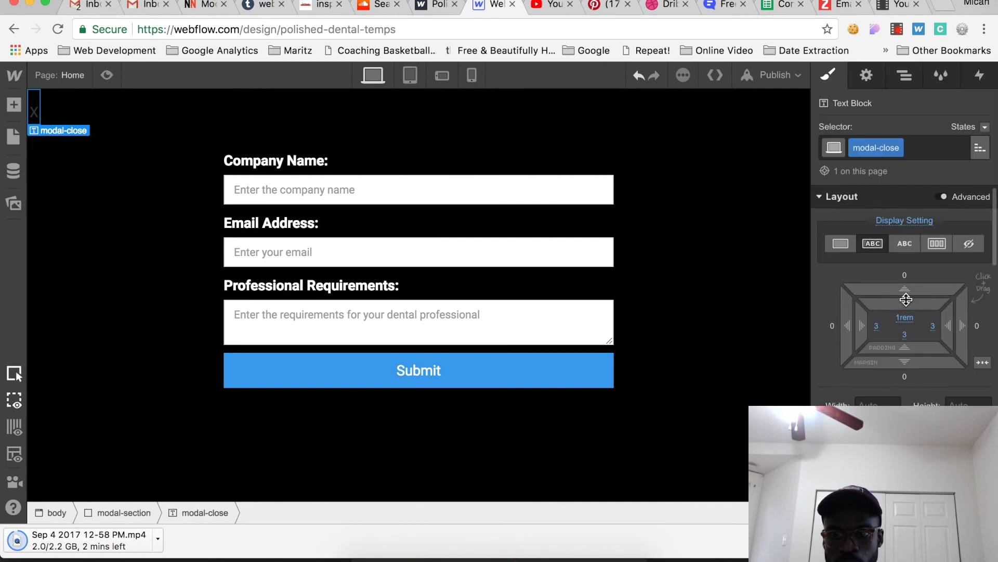
{"action": "left_click_drag", "start_coordinate": [906, 300], "coordinate": [911, 308]}
Step: Set the X's font colour to white
{"action": "scroll", "coordinate": [943, 285], "scroll_direction": "down", "scroll_amount": 5}
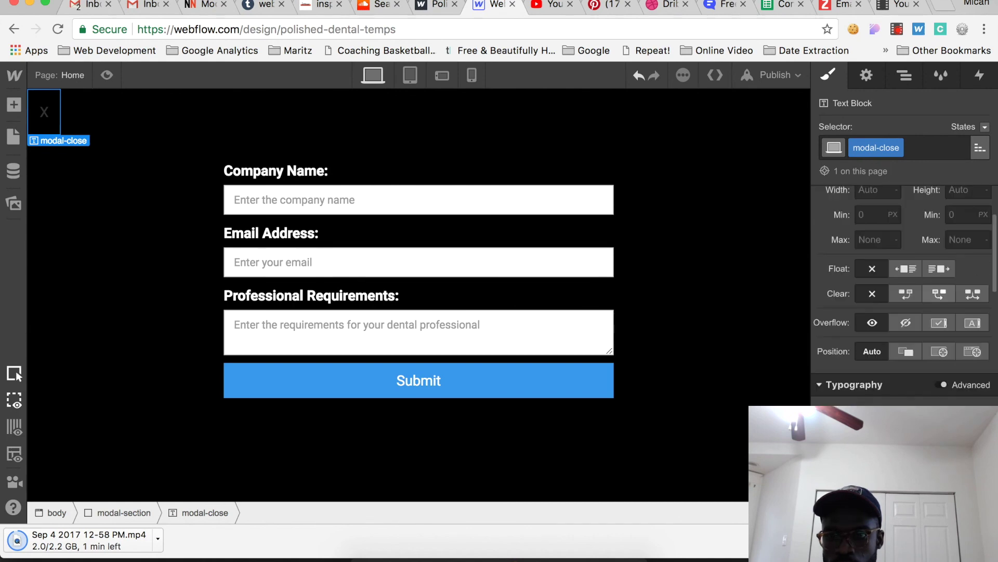
{"action": "scroll", "coordinate": [942, 285], "scroll_direction": "down", "scroll_amount": 4}
{"action": "left_click", "coordinate": [875, 304]}
{"action": "key", "text": "super+a"}
{"action": "type", "text": "white"}
{"action": "key", "text": "Tab"}
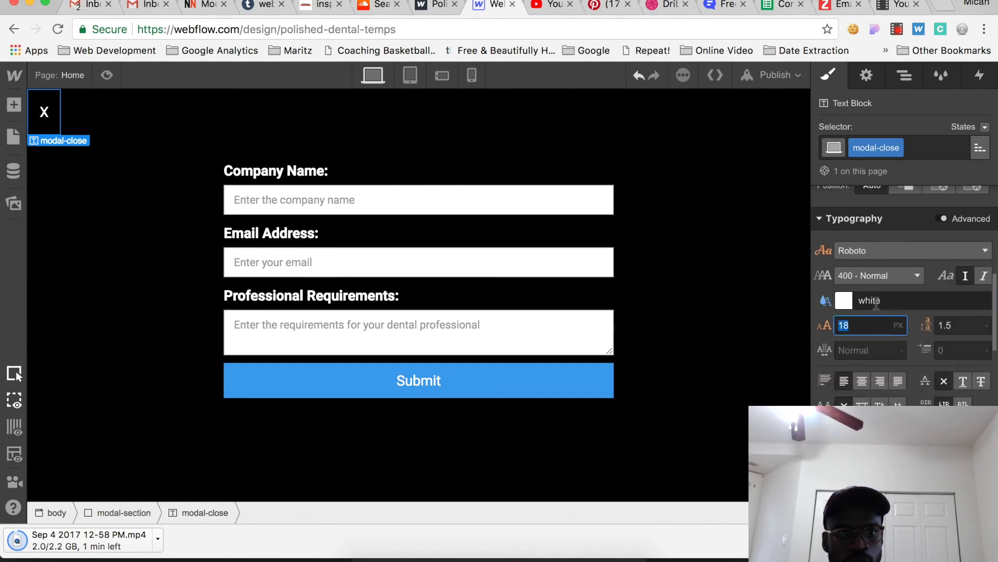
Step: Right-align the X text and float it right into the modal's top-right corner
{"action": "scroll", "coordinate": [874, 382], "scroll_direction": "up", "scroll_amount": 2}
{"action": "scroll", "coordinate": [881, 373], "scroll_direction": "up", "scroll_amount": 5}
{"action": "scroll", "coordinate": [881, 373], "scroll_direction": "down", "scroll_amount": 6}
{"action": "left_click", "coordinate": [882, 379]}
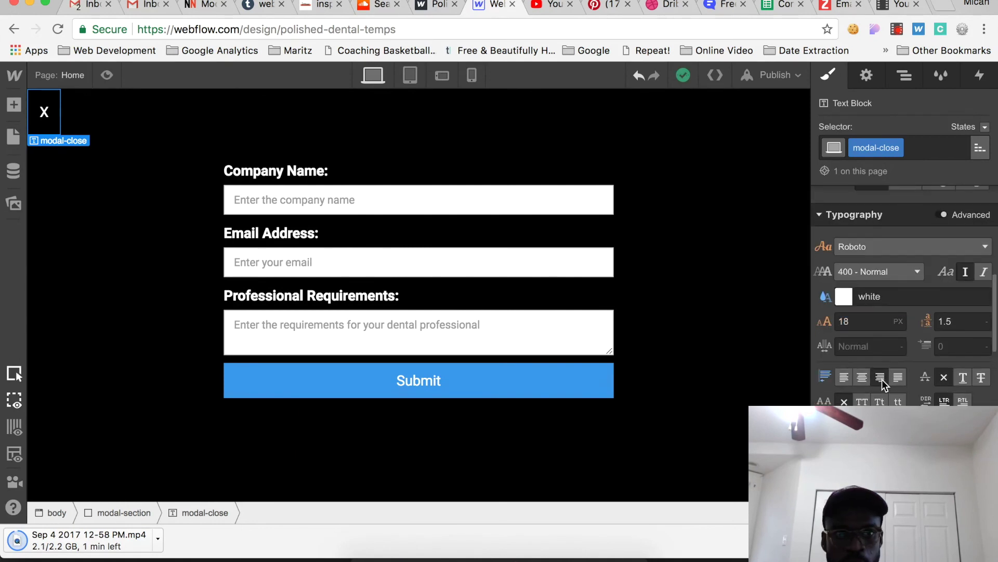
{"action": "scroll", "coordinate": [898, 389], "scroll_direction": "up", "scroll_amount": 10}
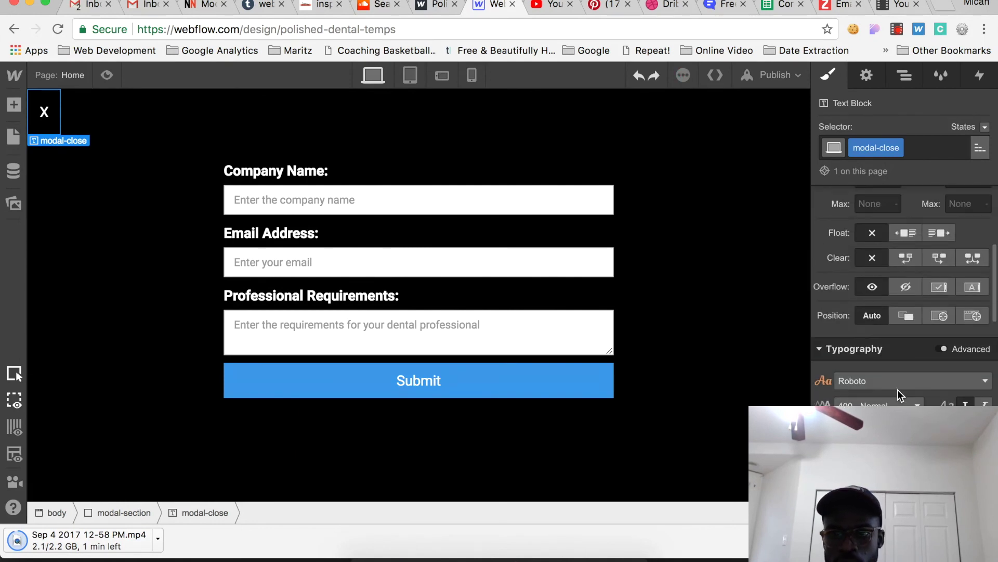
{"action": "left_click", "coordinate": [937, 309]}
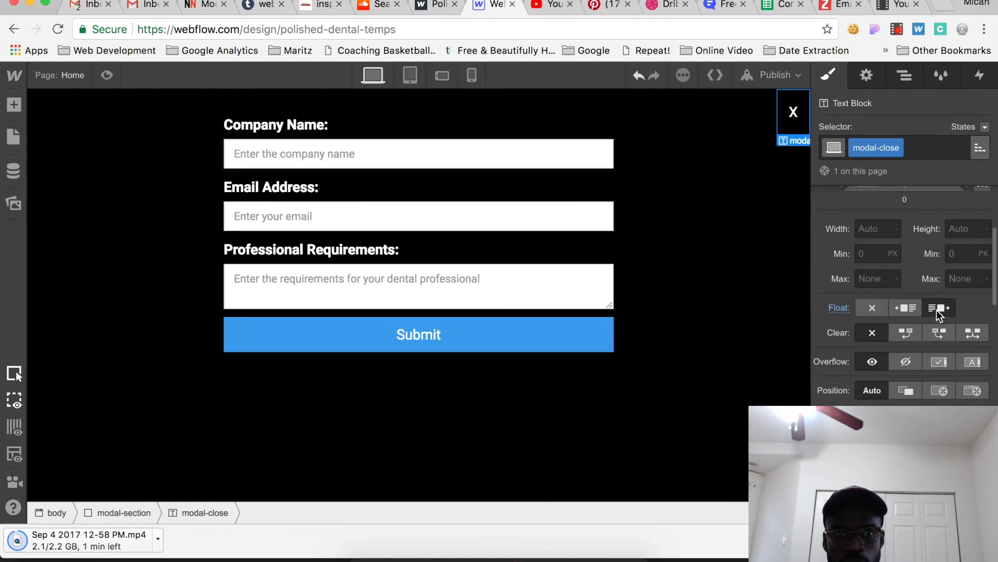
{"action": "left_click", "coordinate": [743, 455]}
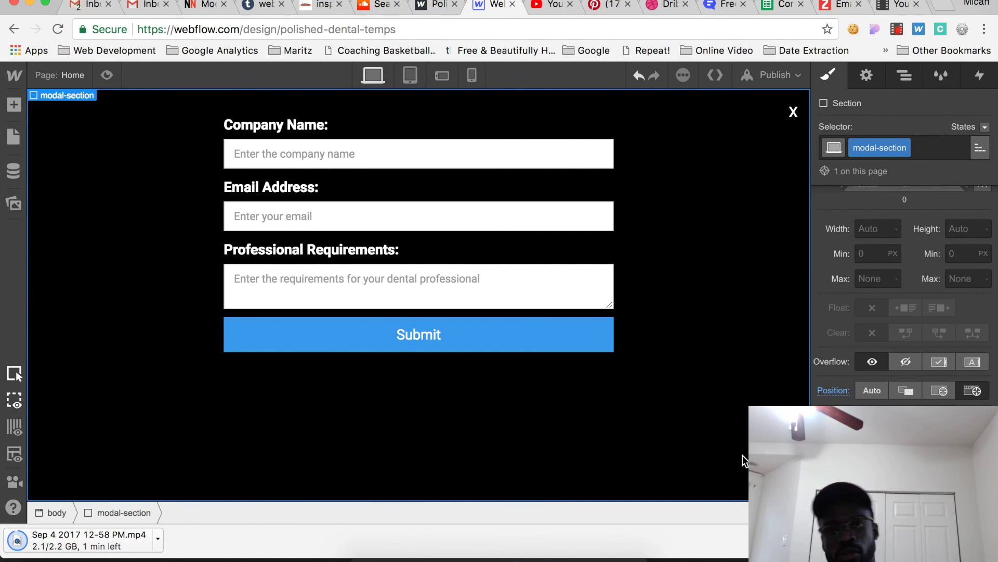
Step: Create an interaction named 'Modal Close' on the X with a Click trigger
{"action": "left_click", "coordinate": [794, 115]}
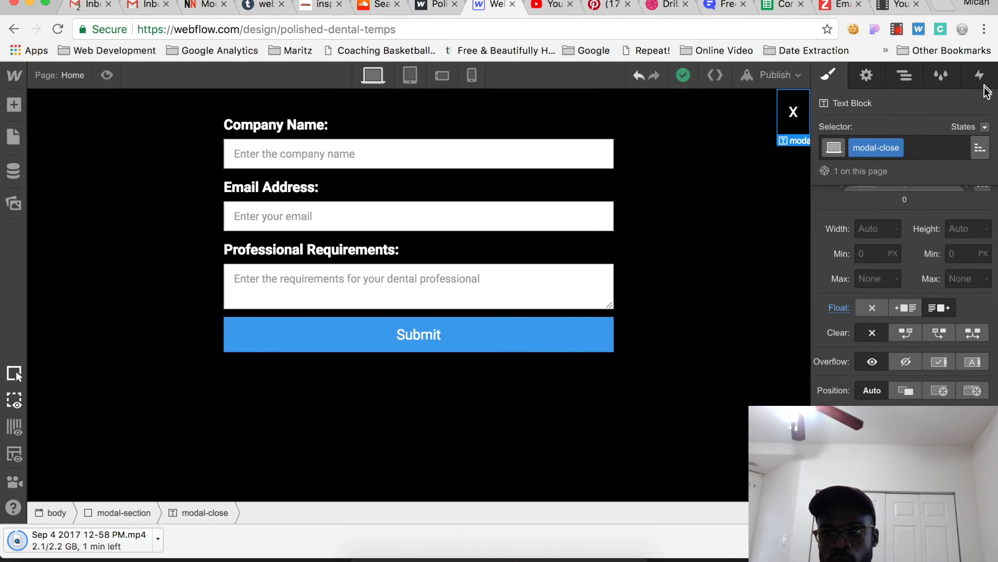
{"action": "left_click", "coordinate": [980, 76]}
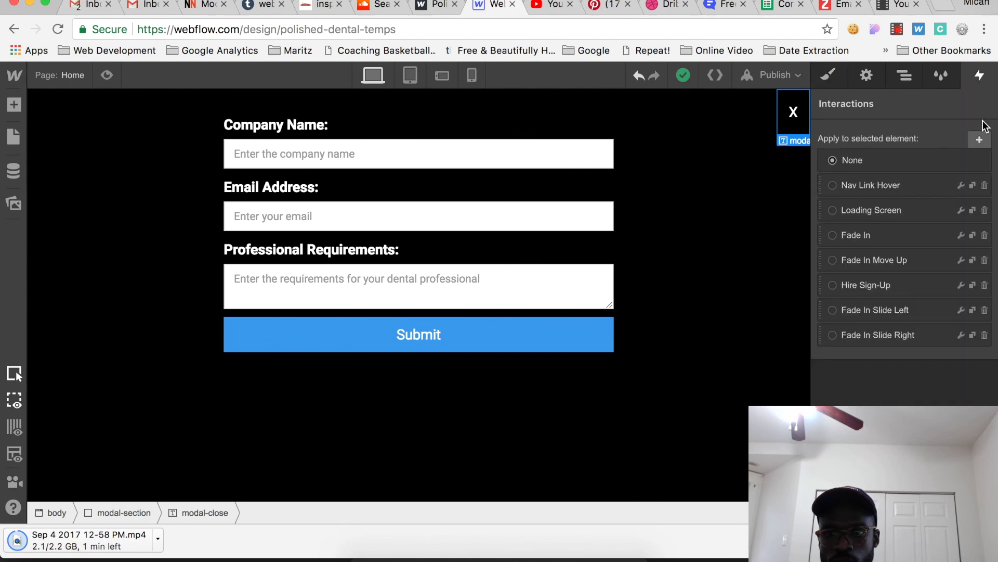
{"action": "left_click", "coordinate": [975, 137]}
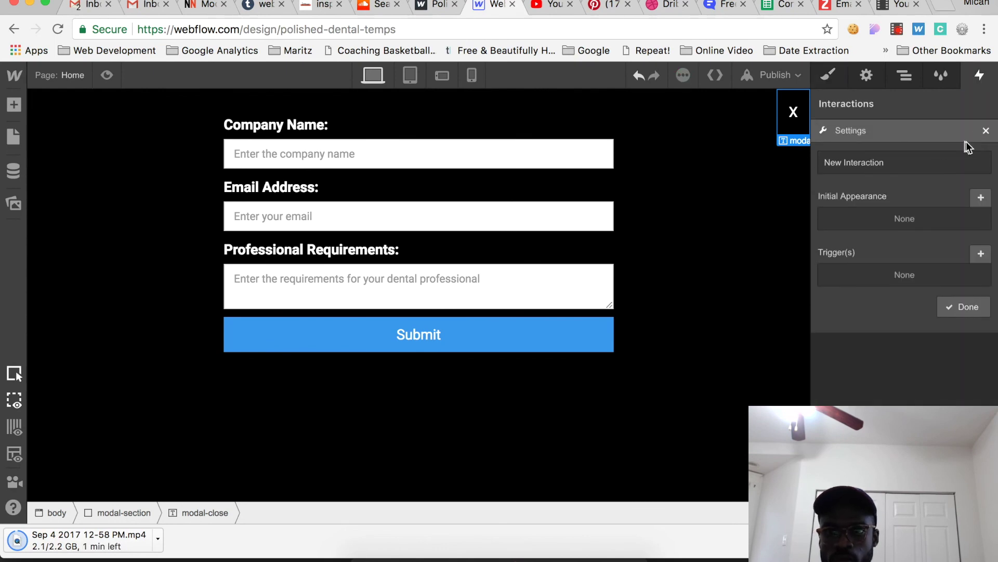
{"action": "left_click", "coordinate": [906, 162]}
{"action": "type", "text": "Modal Cl"}
{"action": "key", "text": "Return"}
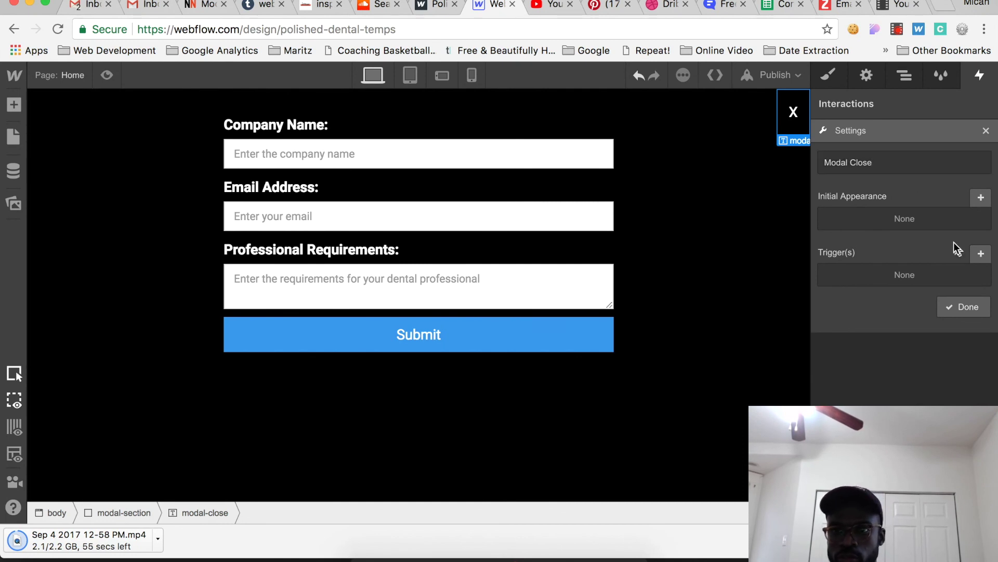
{"action": "left_click", "coordinate": [981, 254]}
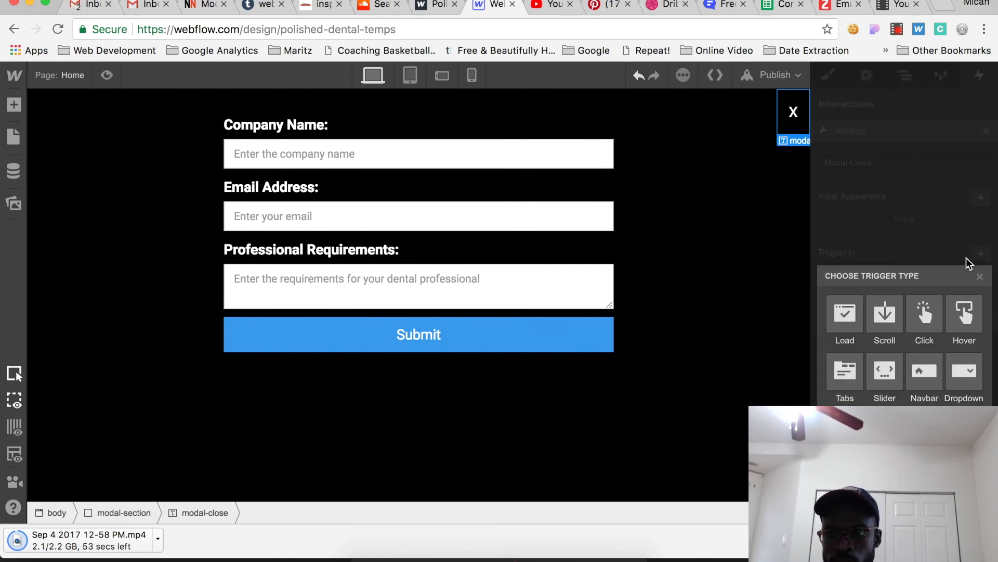
{"action": "left_click", "coordinate": [916, 312]}
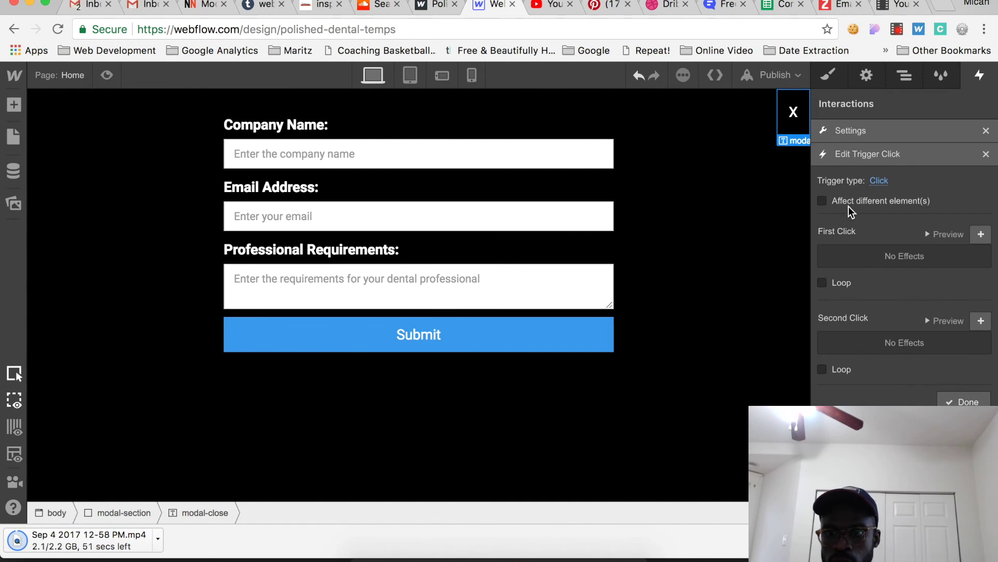
Step: Make the click affect a different element, targeting modal-container among siblings
{"action": "left_click", "coordinate": [851, 202]}
{"action": "left_click", "coordinate": [871, 229]}
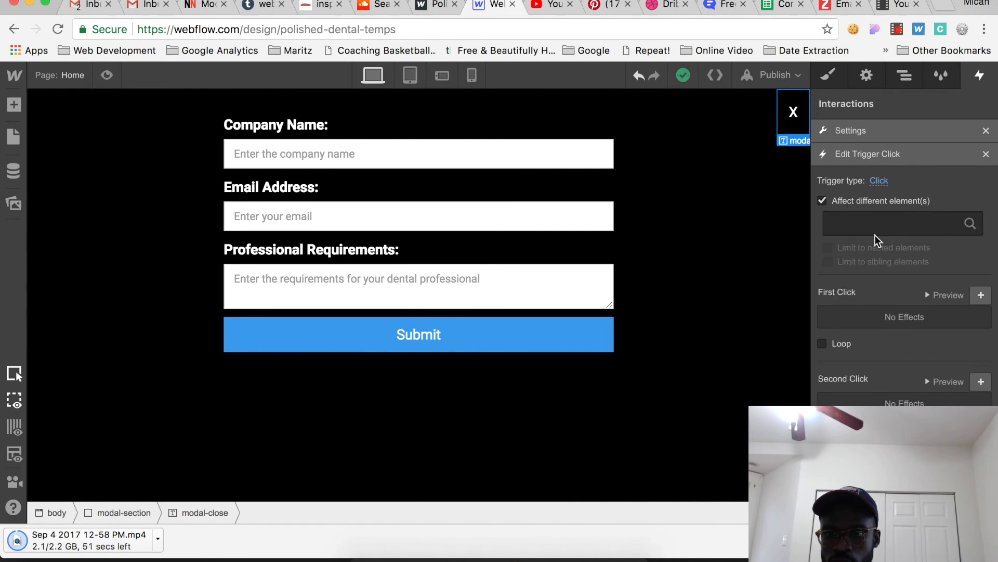
{"action": "type", "text": "moda"}
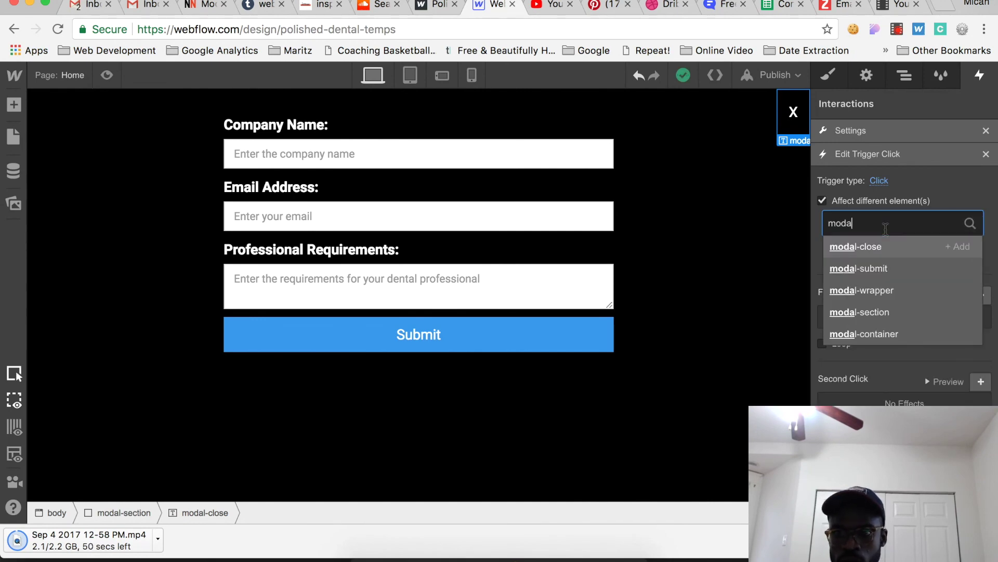
{"action": "key", "text": "Down"}
{"action": "key", "text": "Down"}
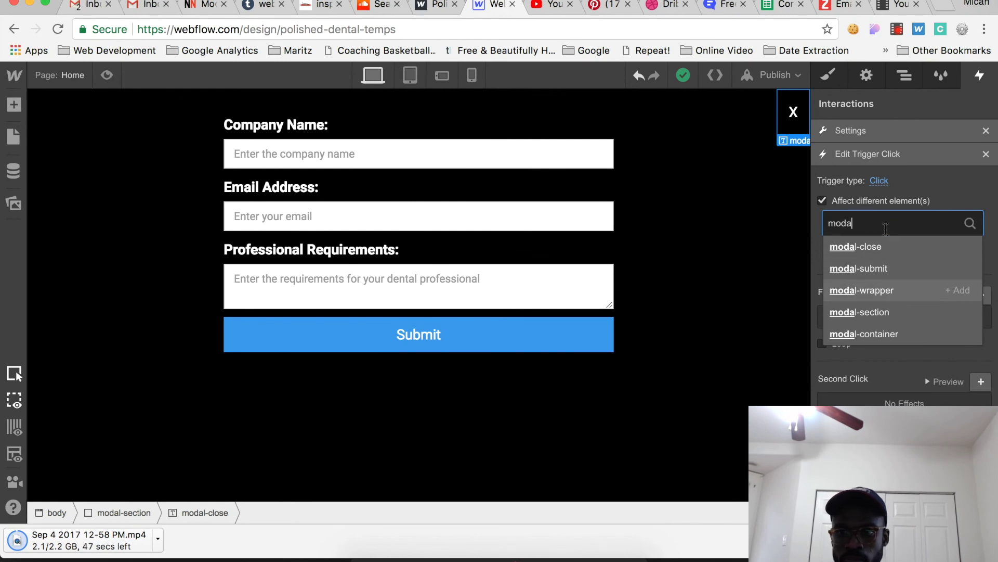
{"action": "key", "text": "Down"}
{"action": "key", "text": "Down"}
{"action": "key", "text": "Return"}
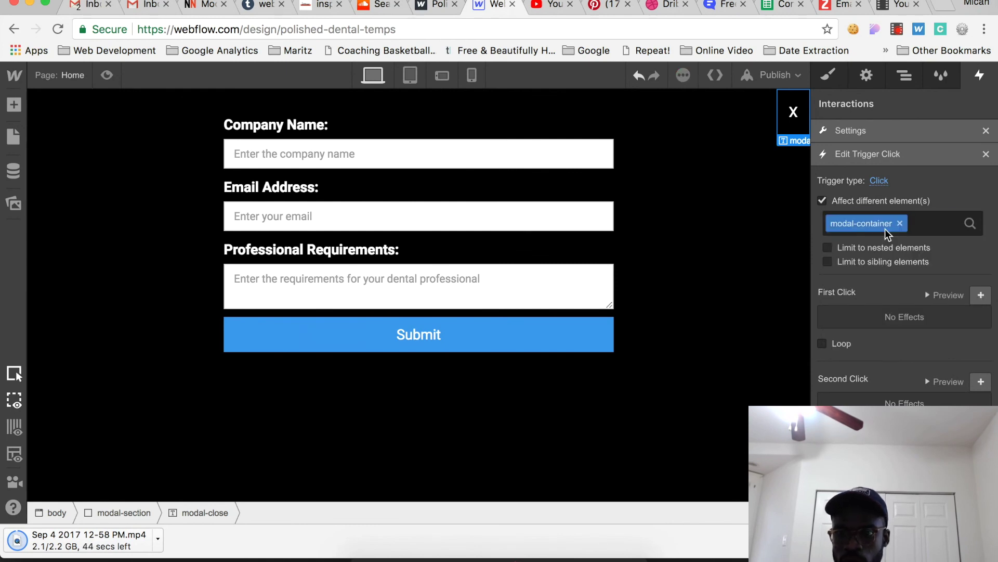
{"action": "left_click", "coordinate": [863, 265]}
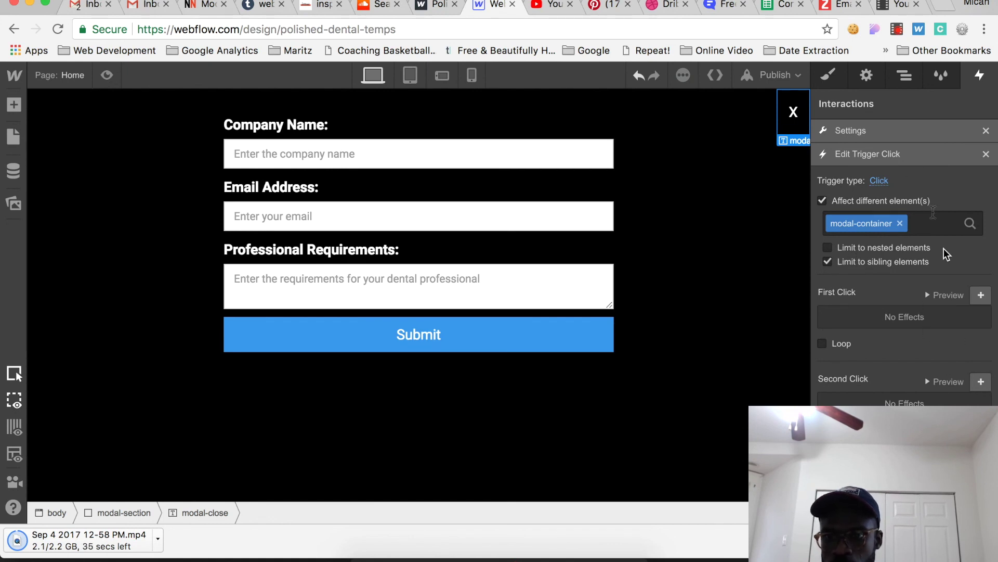
Step: Retarget the click to modal-section without the sibling limit and add a first-click action
{"action": "left_click", "coordinate": [904, 76]}
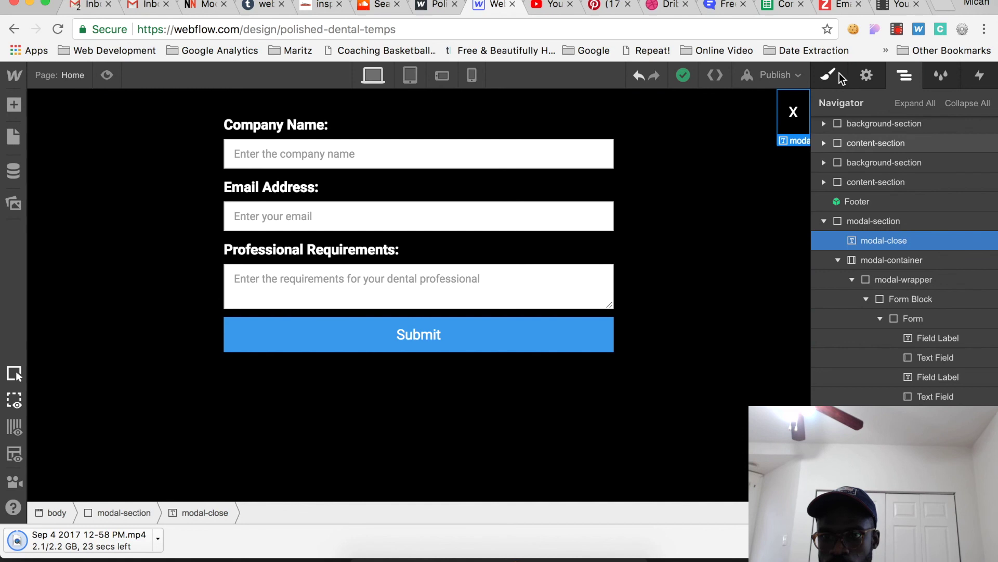
{"action": "left_click", "coordinate": [979, 75]}
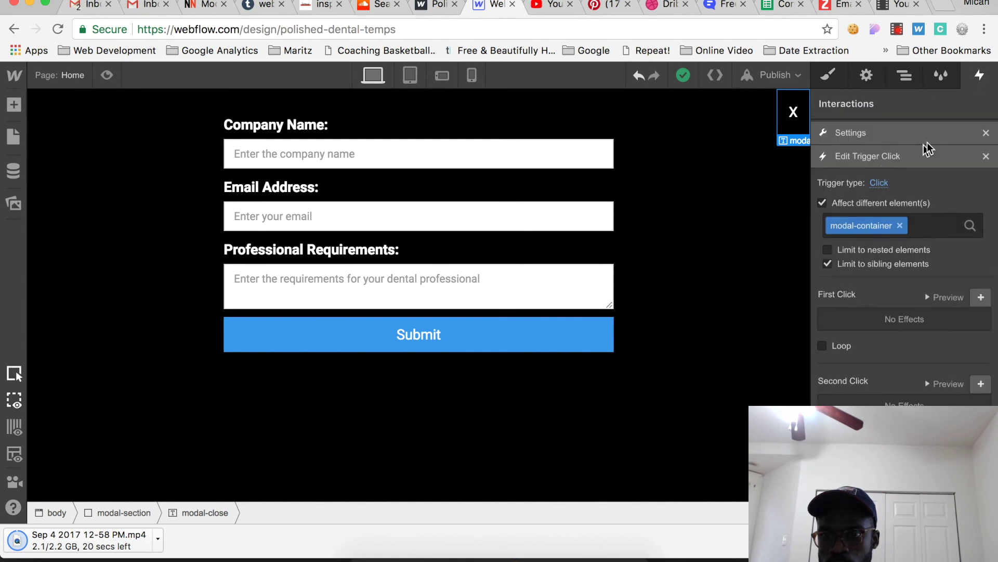
{"action": "left_click", "coordinate": [838, 265]}
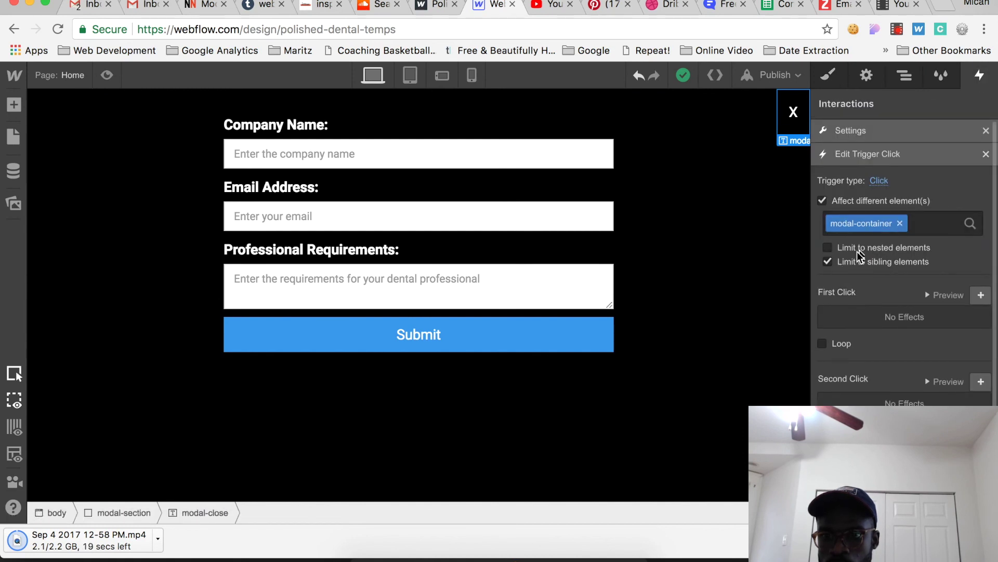
{"action": "left_click", "coordinate": [900, 224]}
{"action": "type", "text": "modal"}
{"action": "key", "text": "Down"}
{"action": "key", "text": "Down"}
{"action": "key", "text": "Down"}
{"action": "key", "text": "Return"}
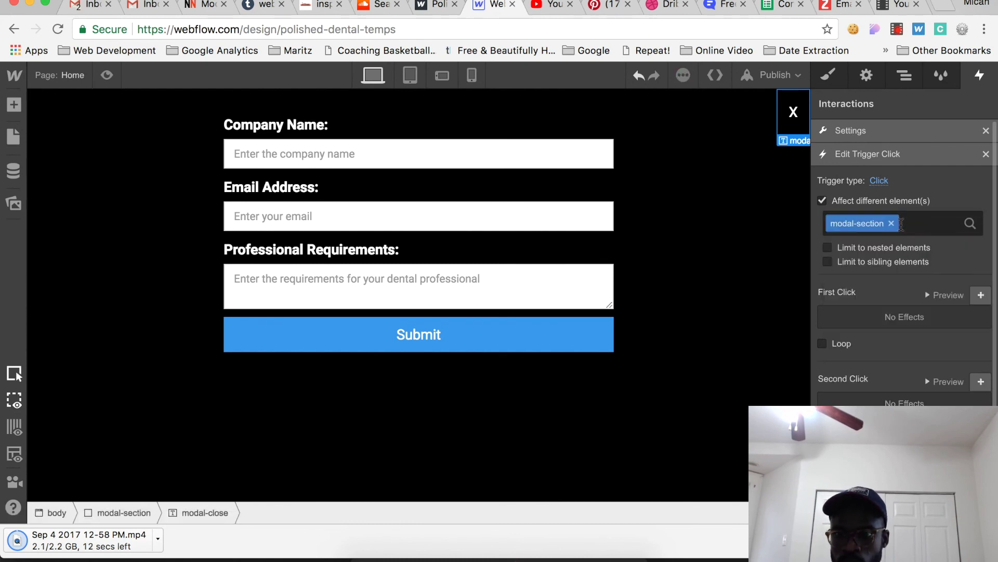
{"action": "left_click", "coordinate": [982, 296]}
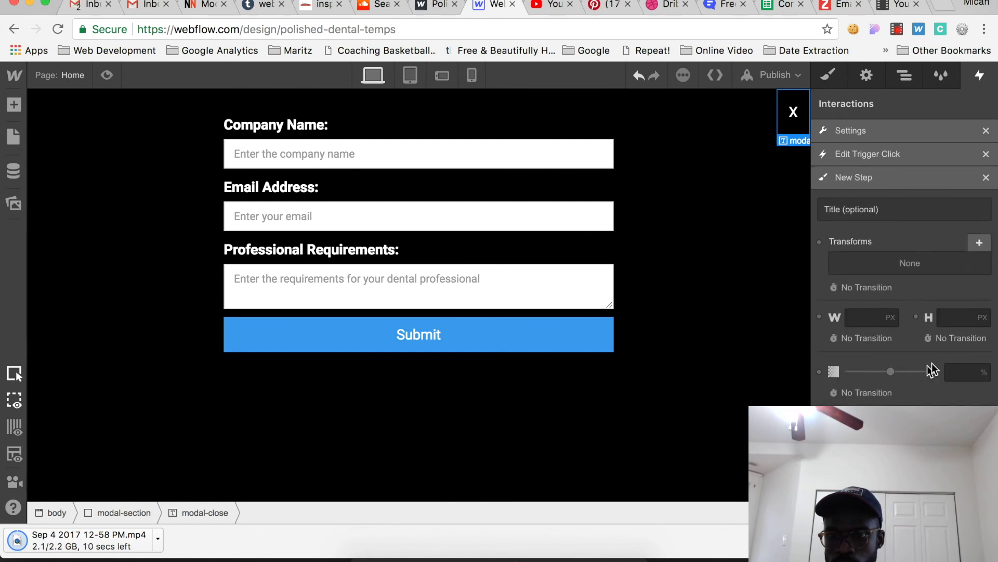
Step: Make the first click fade modal-section to 0% opacity over 500ms
{"action": "left_click", "coordinate": [949, 374]}
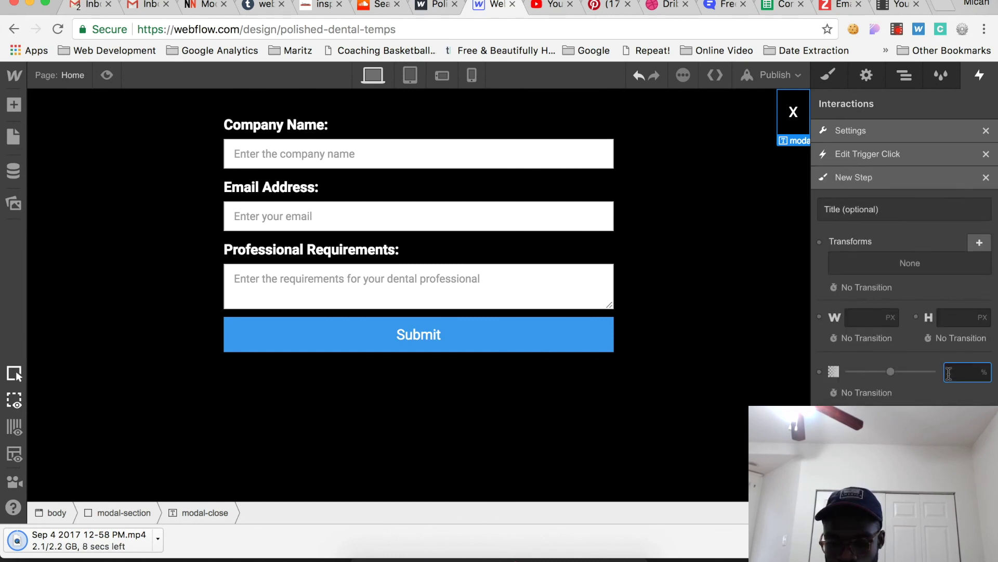
{"action": "key", "text": "Return"}
{"action": "left_click", "coordinate": [891, 393]}
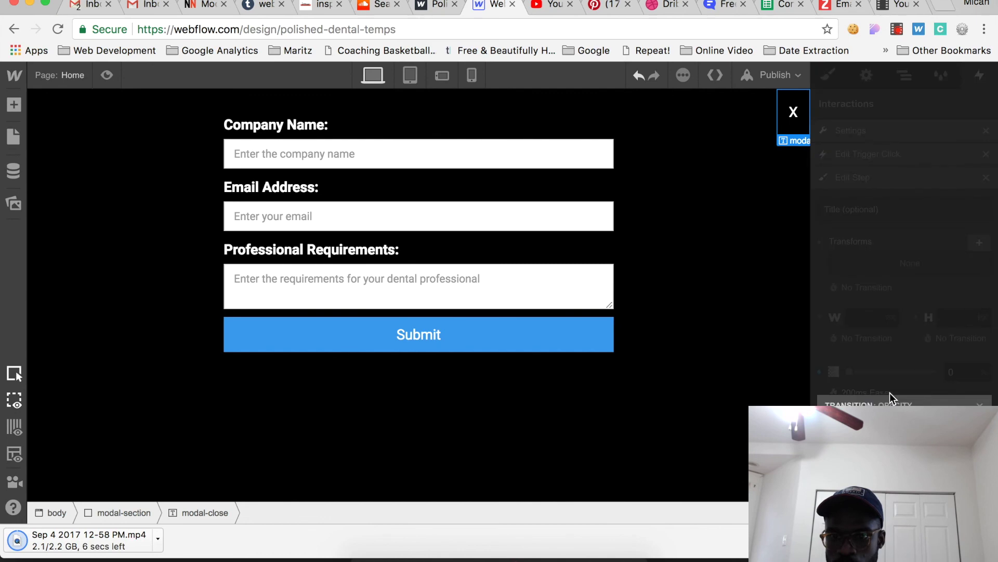
{"action": "type", "text": "500"}
{"action": "key", "text": "Return"}
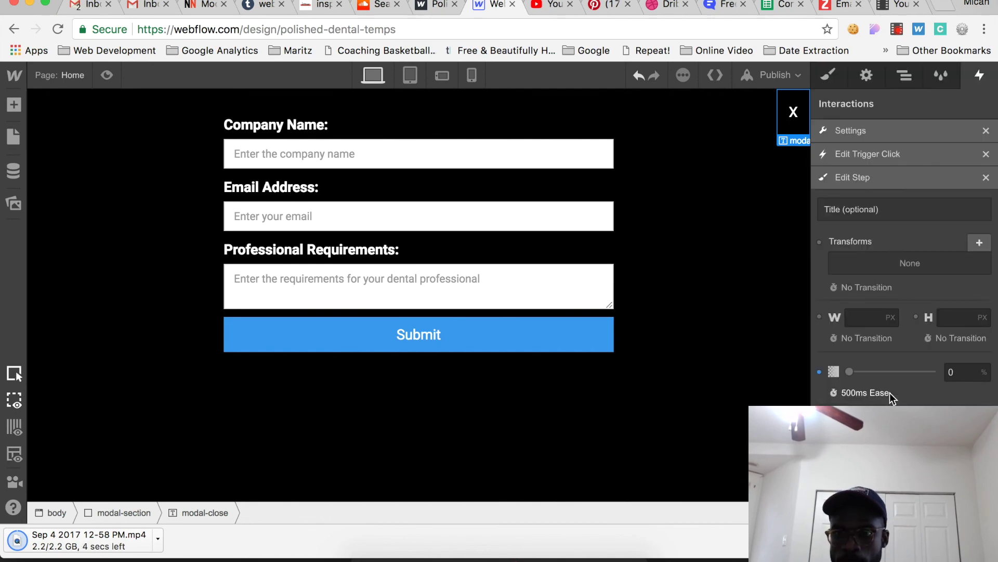
{"action": "left_click", "coordinate": [986, 177]}
Step: Add a display None action, preview the fade-out, and finish the trigger
{"action": "left_click", "coordinate": [940, 368]}
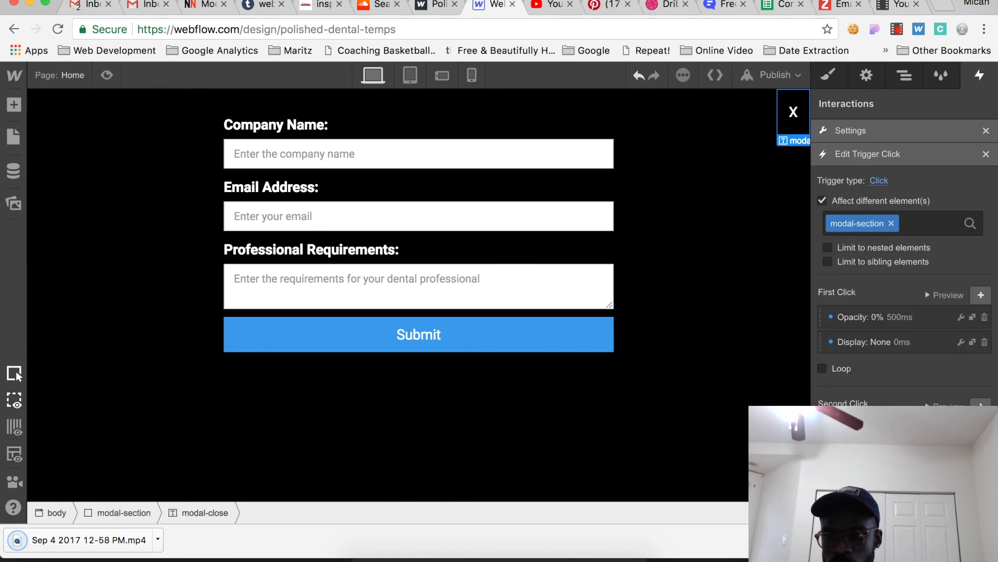
{"action": "left_click", "coordinate": [939, 293]}
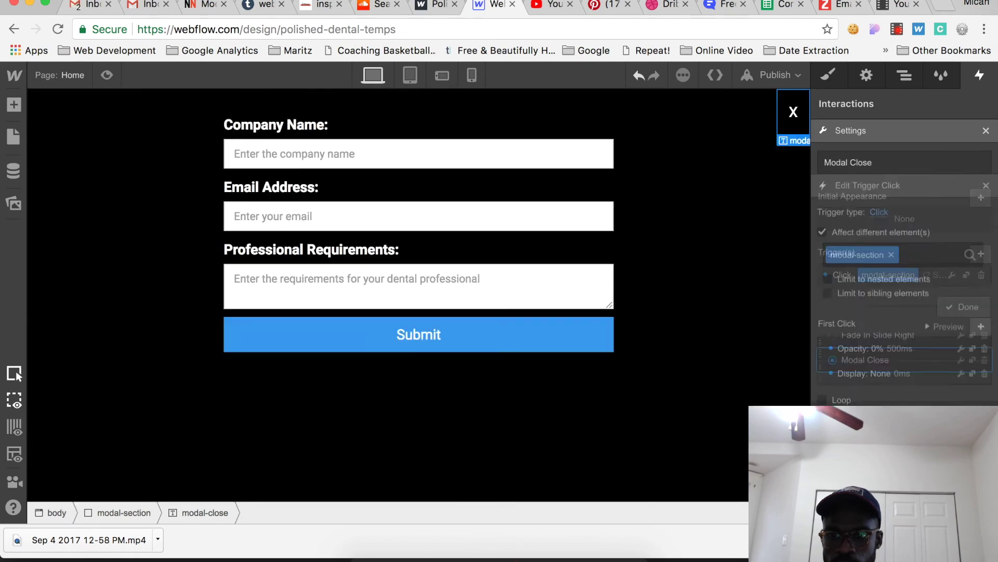
{"action": "left_click", "coordinate": [944, 341]}
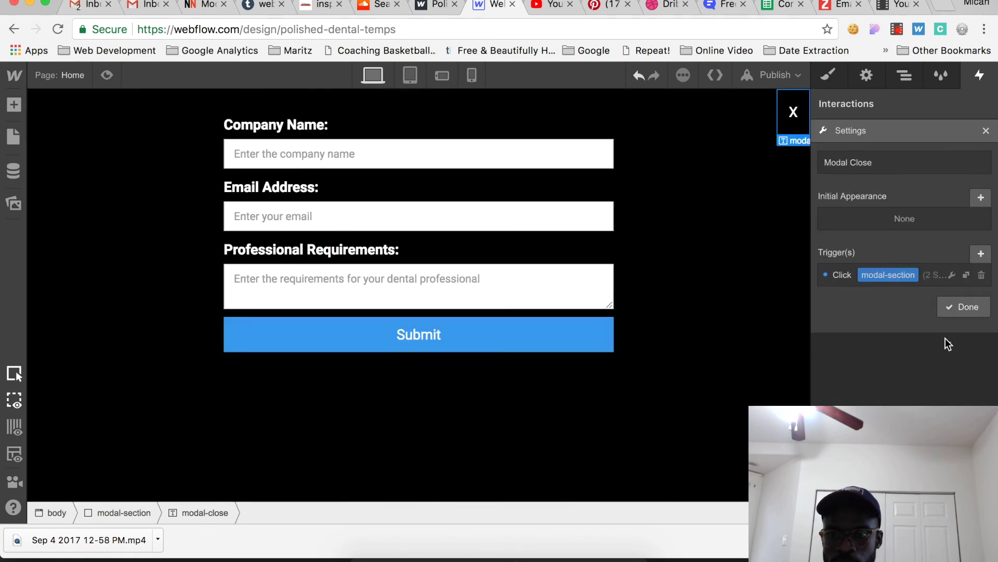
{"action": "left_click", "coordinate": [947, 306]}
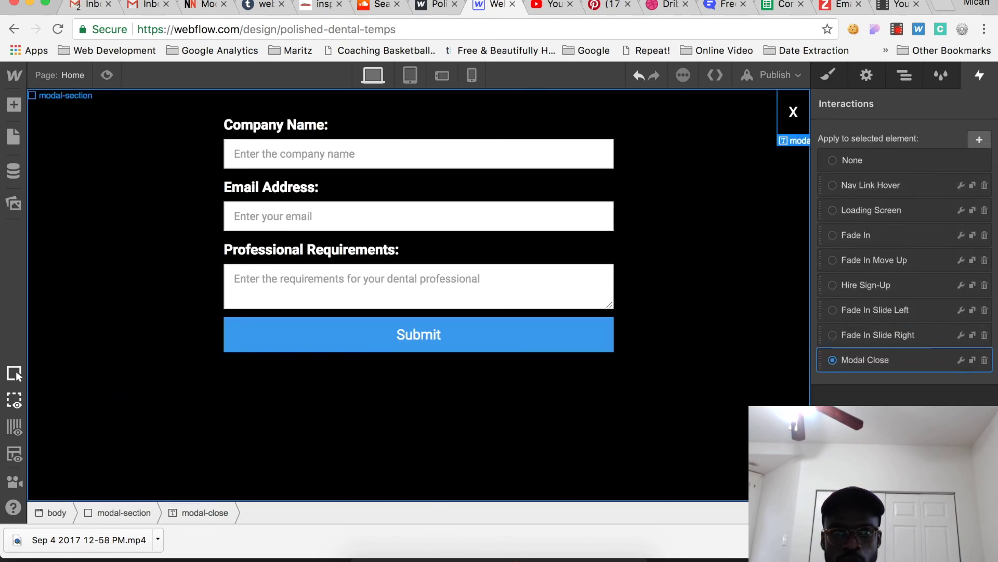
Step: Set modal-section's Display to None, then preview the page with Cmd+Shift+P
{"action": "left_click", "coordinate": [780, 453]}
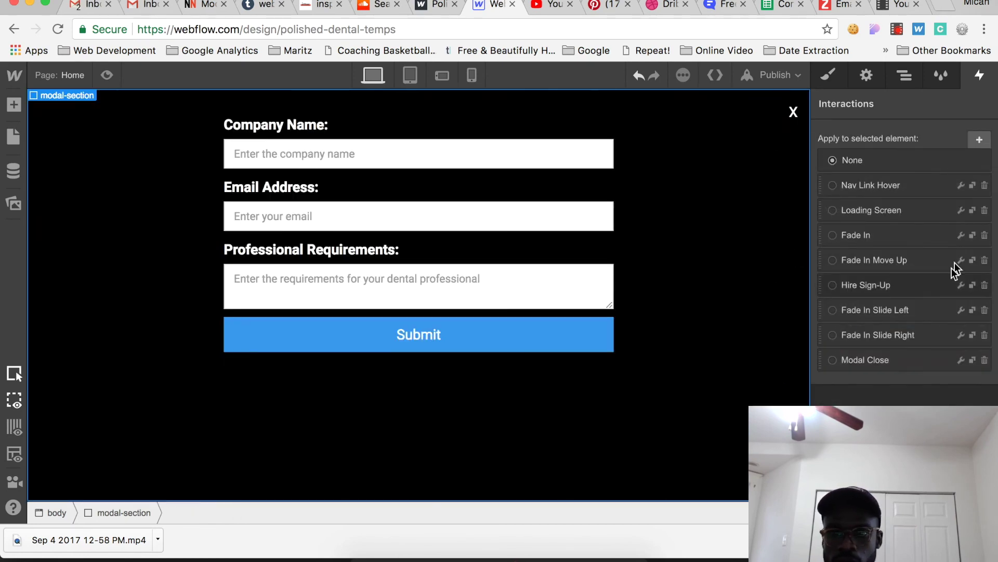
{"action": "left_click", "coordinate": [839, 78]}
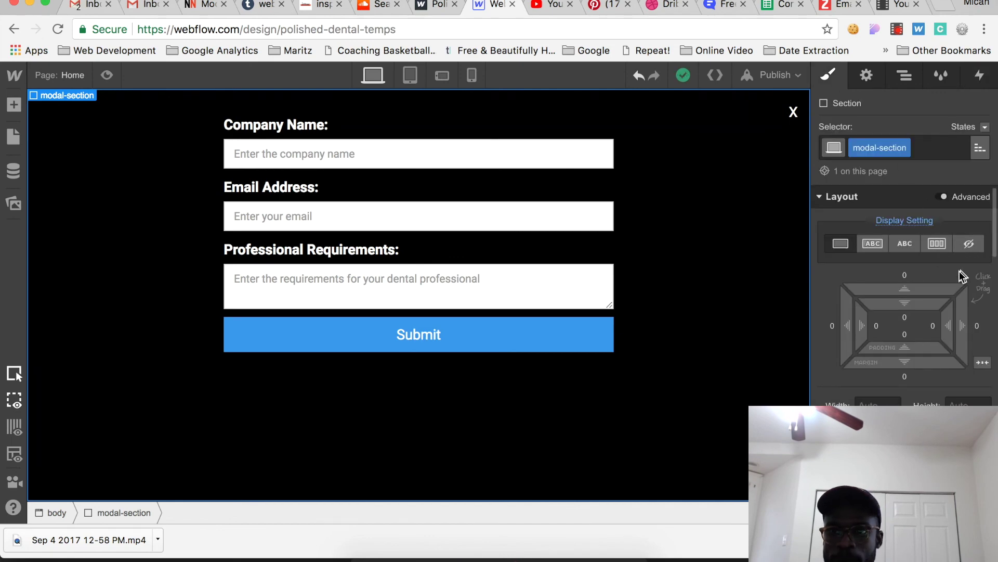
{"action": "left_click", "coordinate": [966, 248]}
{"action": "scroll", "coordinate": [937, 272], "scroll_direction": "down", "scroll_amount": 3}
{"action": "scroll", "coordinate": [938, 274], "scroll_direction": "down", "scroll_amount": 8}
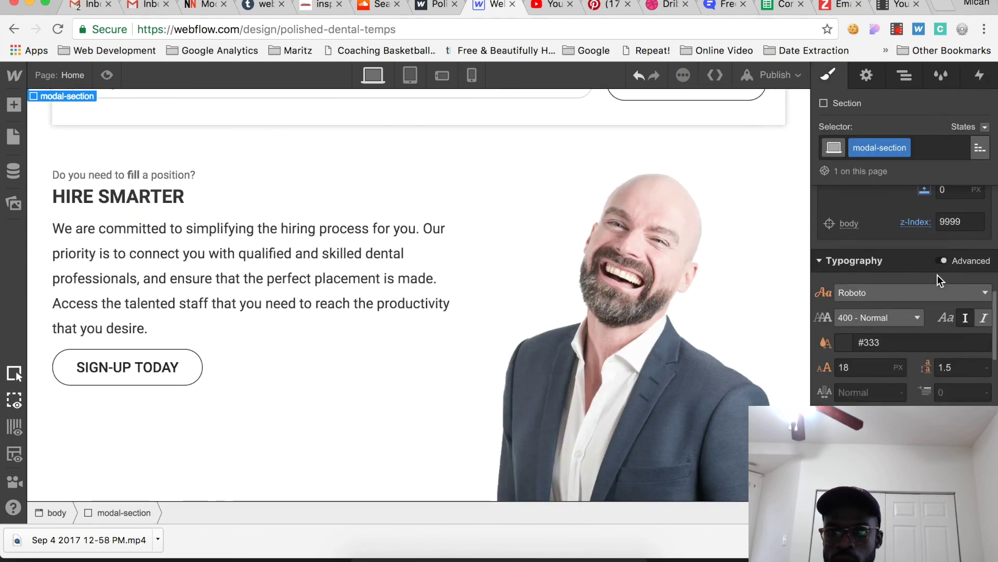
{"action": "scroll", "coordinate": [920, 369], "scroll_direction": "down", "scroll_amount": 4}
{"action": "scroll", "coordinate": [925, 375], "scroll_direction": "down", "scroll_amount": 6}
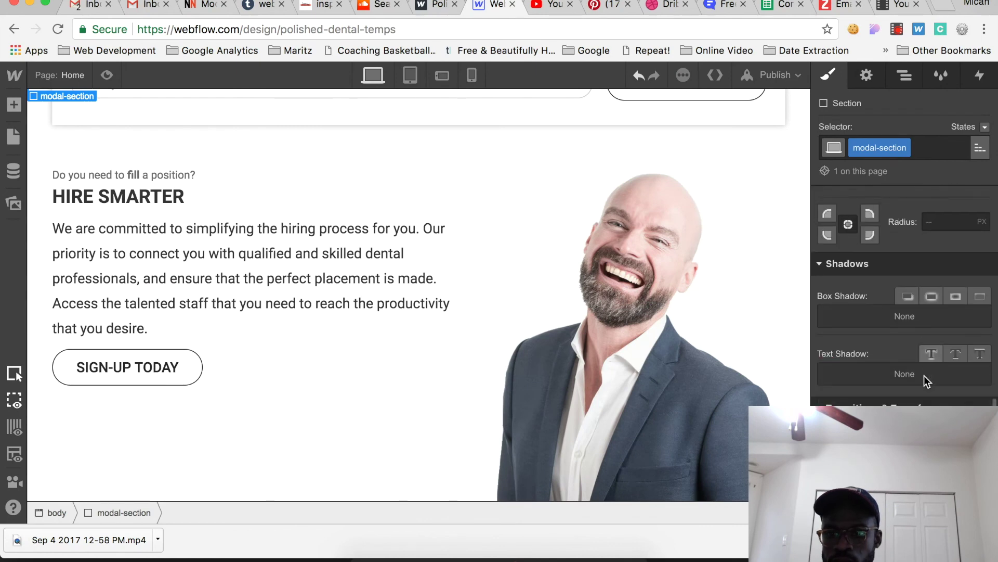
{"action": "scroll", "coordinate": [903, 405], "scroll_direction": "down", "scroll_amount": 1}
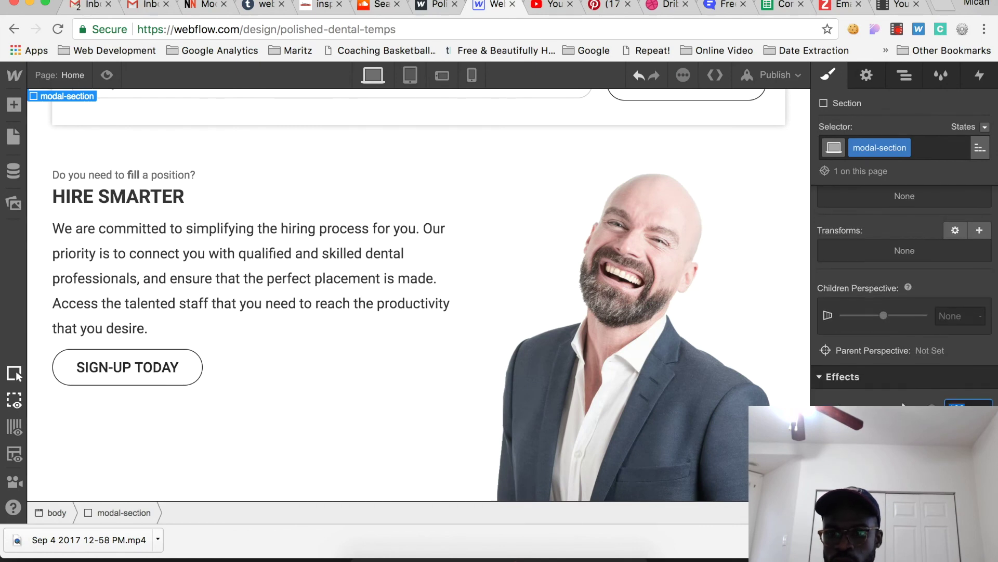
{"action": "scroll", "coordinate": [673, 260], "scroll_direction": "up", "scroll_amount": 15}
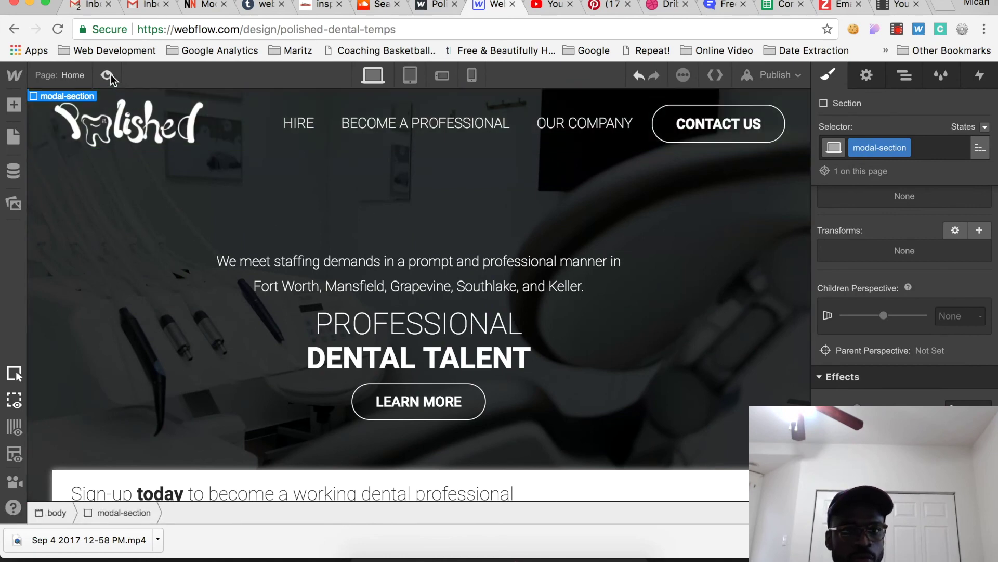
{"action": "key", "text": "super+shift+p"}
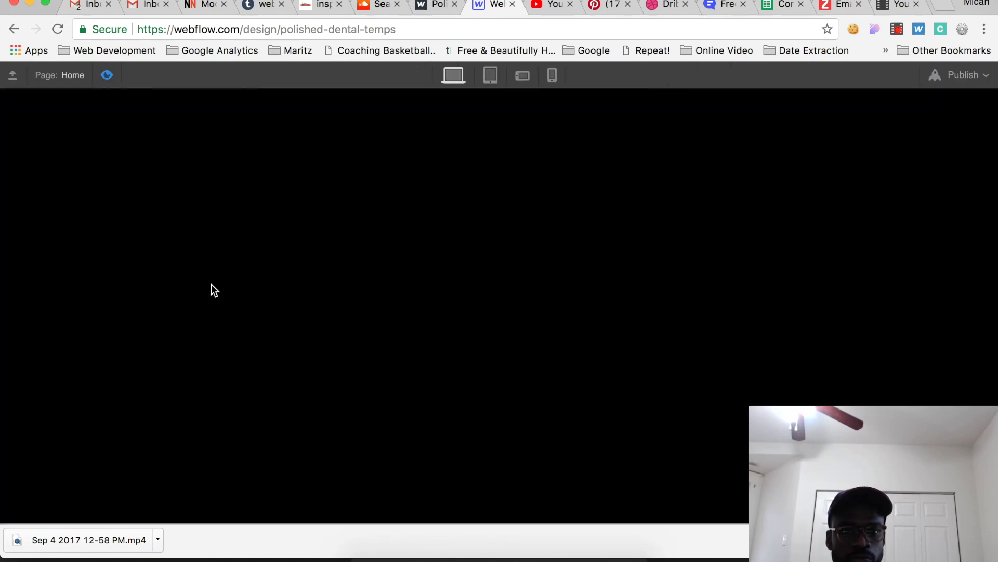
Step: In preview, open the form with Sign-Up Today, close it with the X, then exit
{"action": "scroll", "coordinate": [239, 281], "scroll_direction": "down", "scroll_amount": 9}
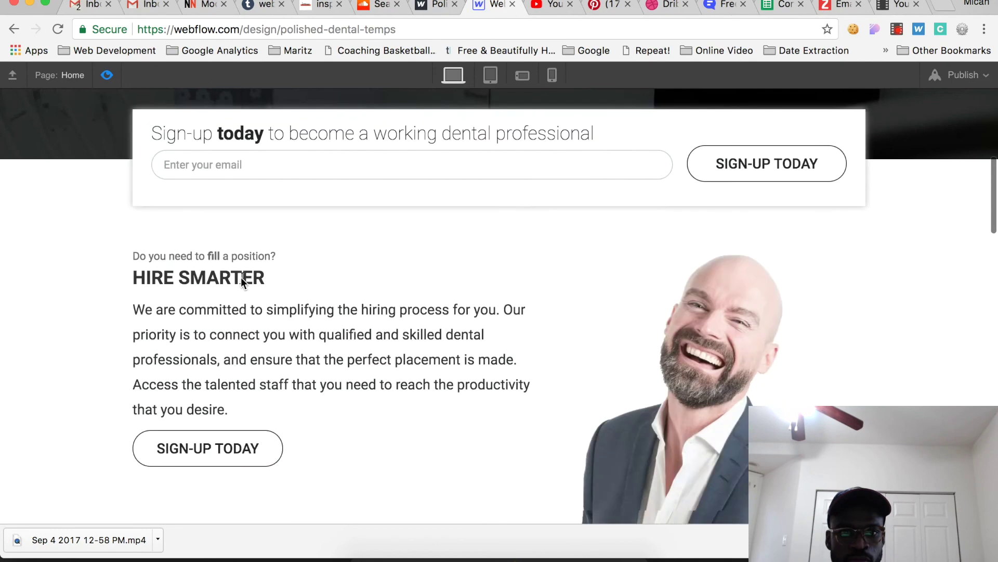
{"action": "left_click", "coordinate": [231, 358]}
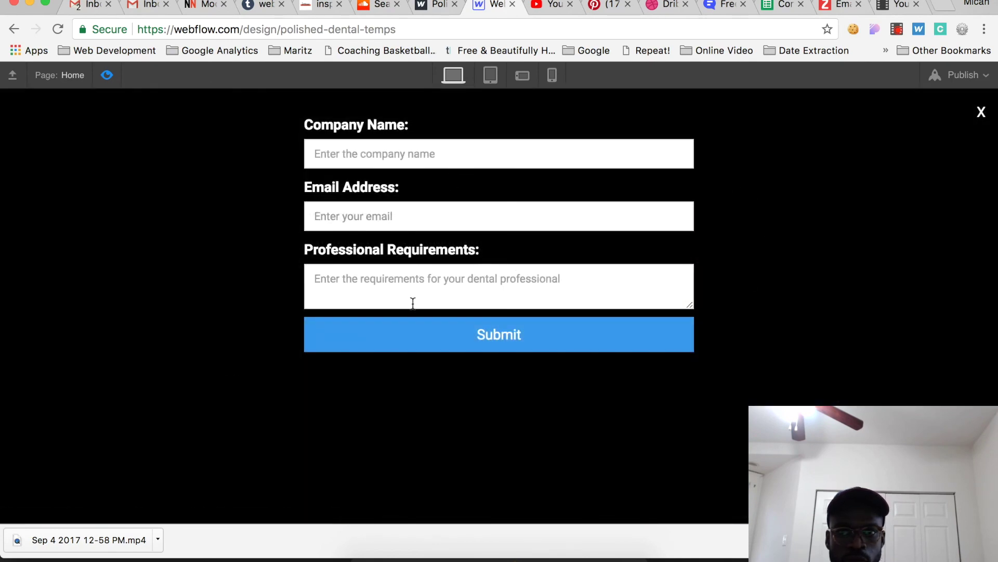
{"action": "left_click", "coordinate": [980, 111]}
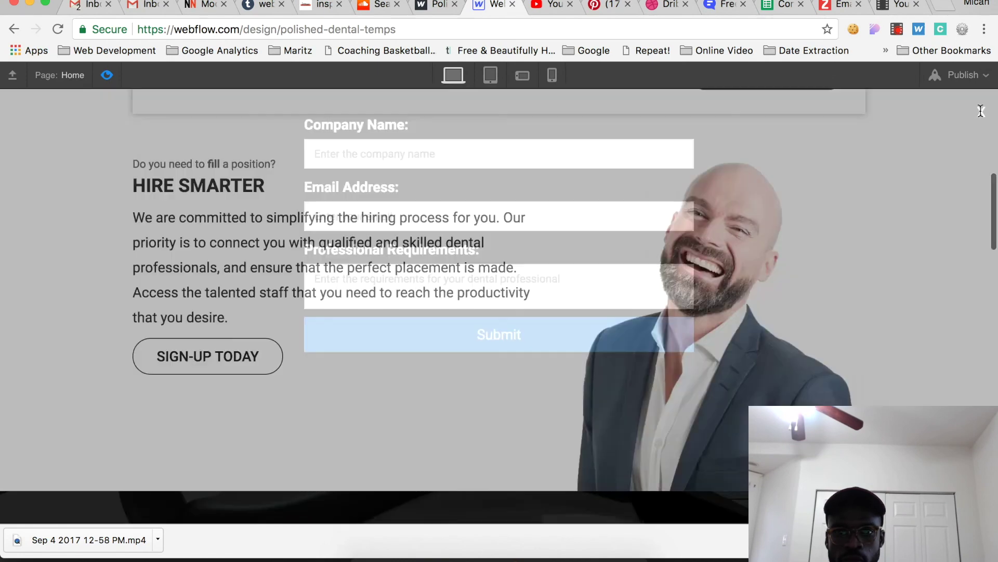
{"action": "left_click", "coordinate": [107, 74]}
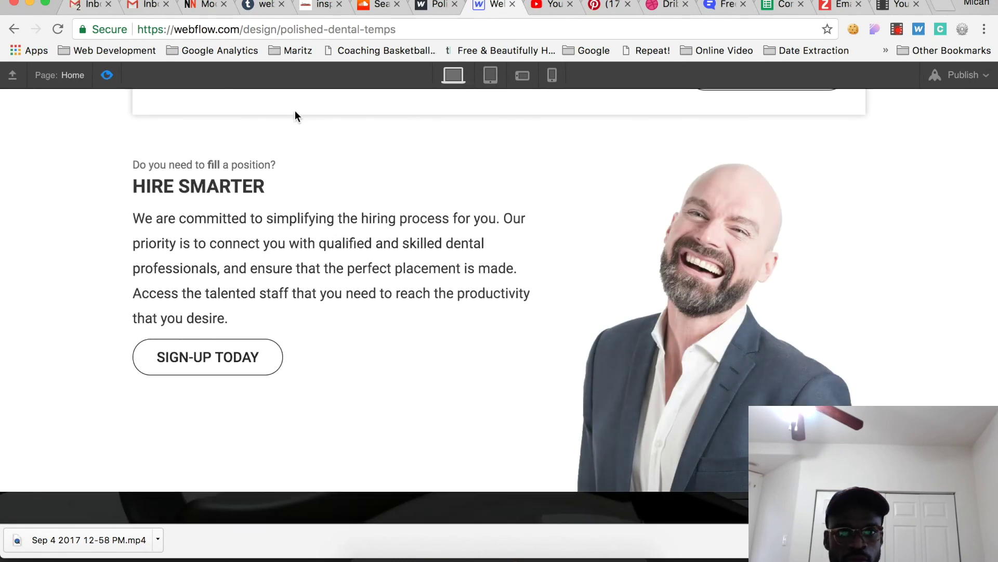
Step: Publish the site to polished-dental-temps.webflow.io and open the live page
{"action": "left_click", "coordinate": [904, 76]}
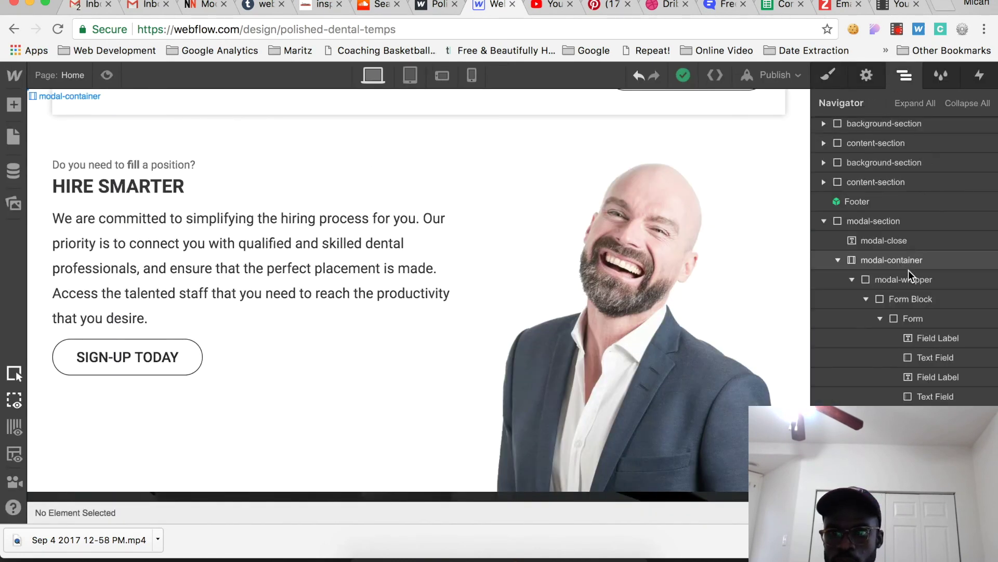
{"action": "left_click", "coordinate": [909, 241]}
{"action": "left_click", "coordinate": [831, 74]}
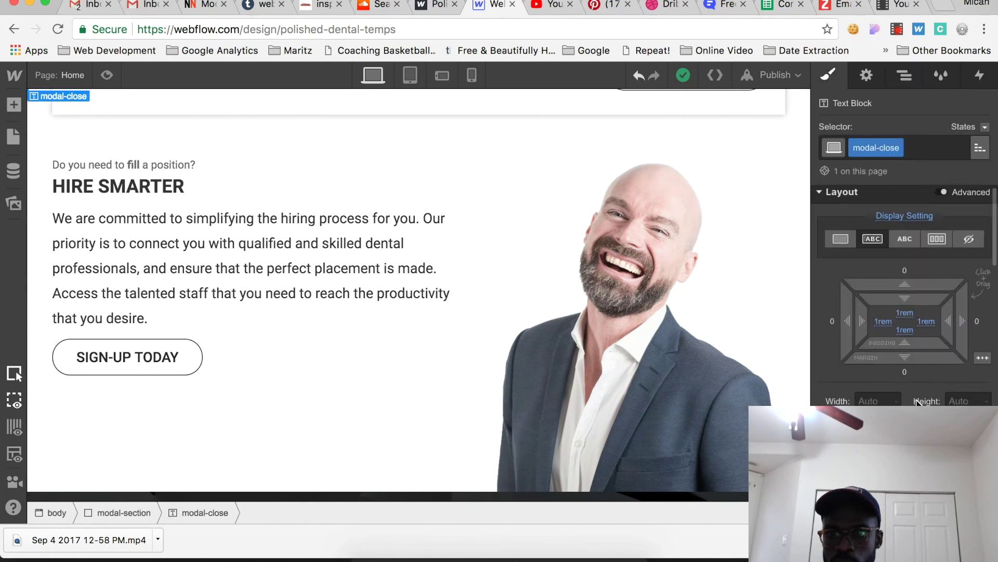
{"action": "key", "text": "a"}
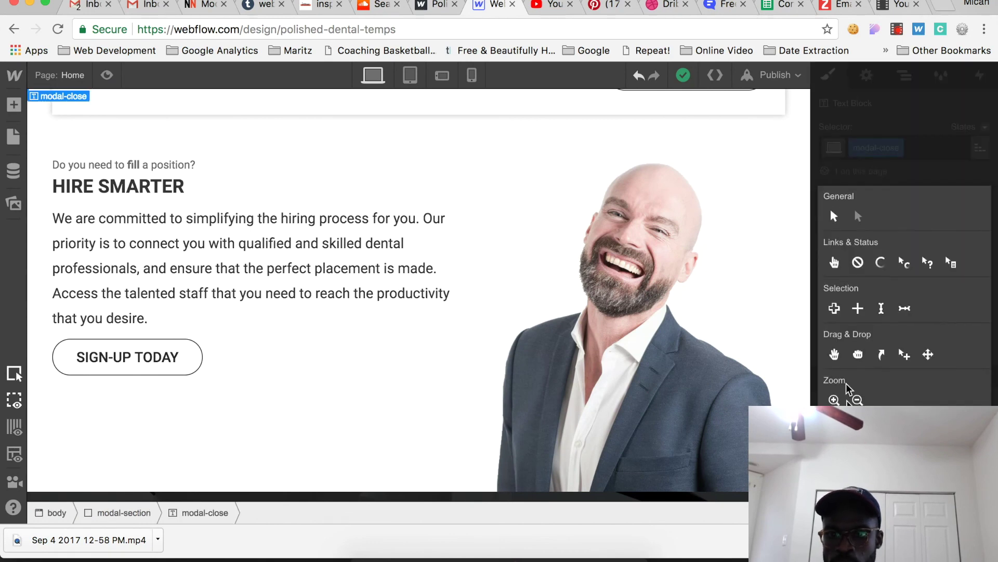
{"action": "left_click", "coordinate": [772, 73]}
{"action": "left_click", "coordinate": [677, 218]}
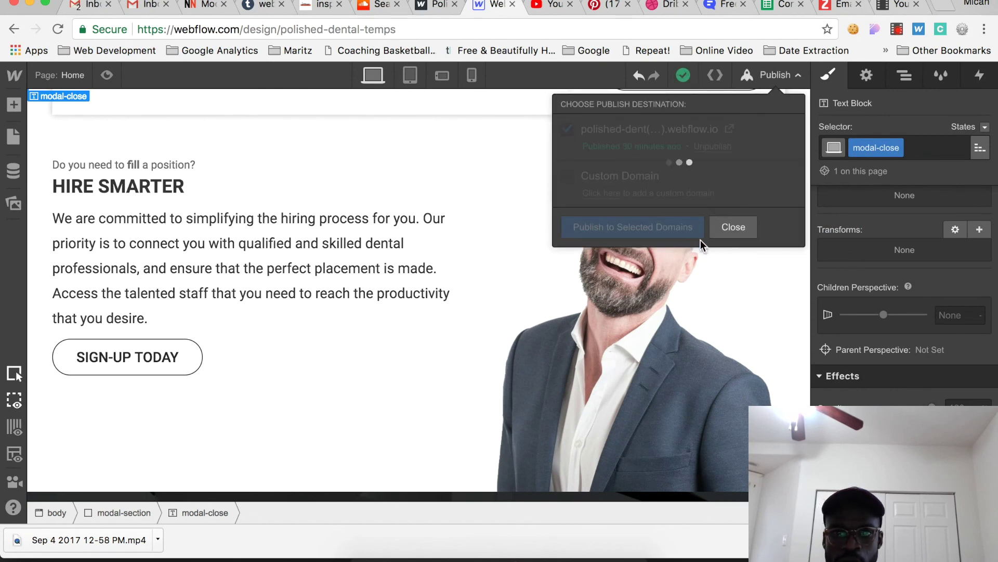
{"action": "left_click", "coordinate": [435, 6]}
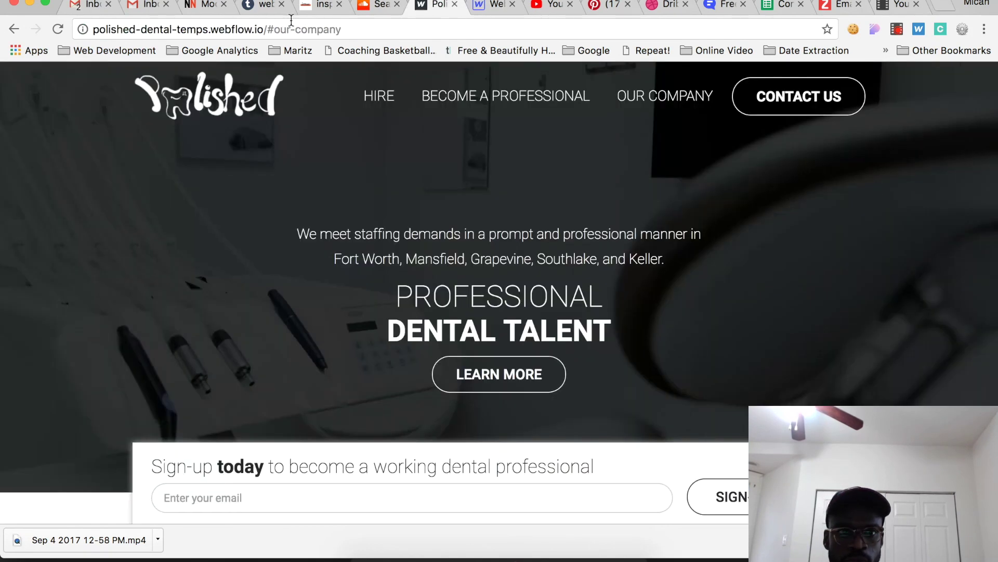
{"action": "left_click", "coordinate": [58, 29]}
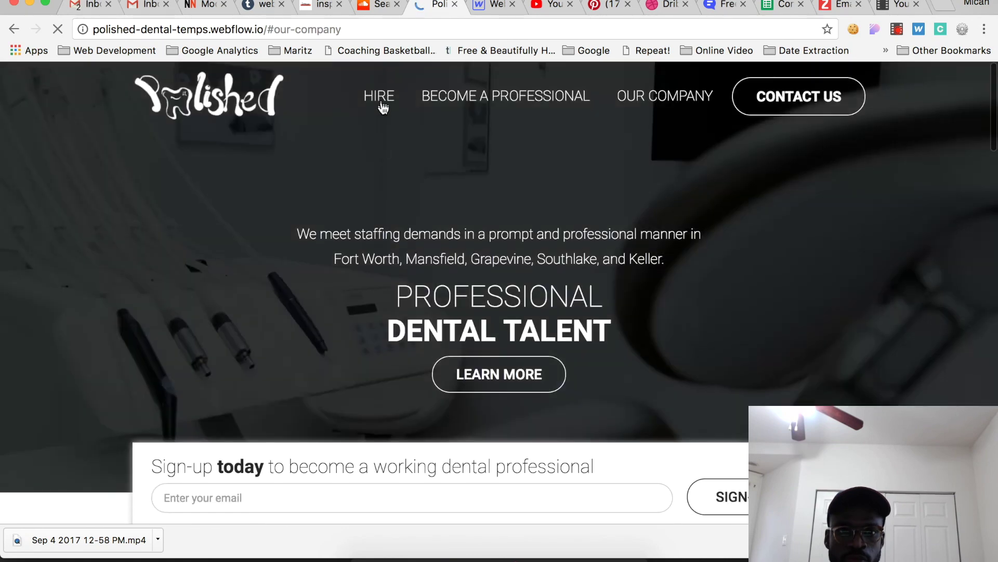
{"action": "left_click", "coordinate": [381, 97]}
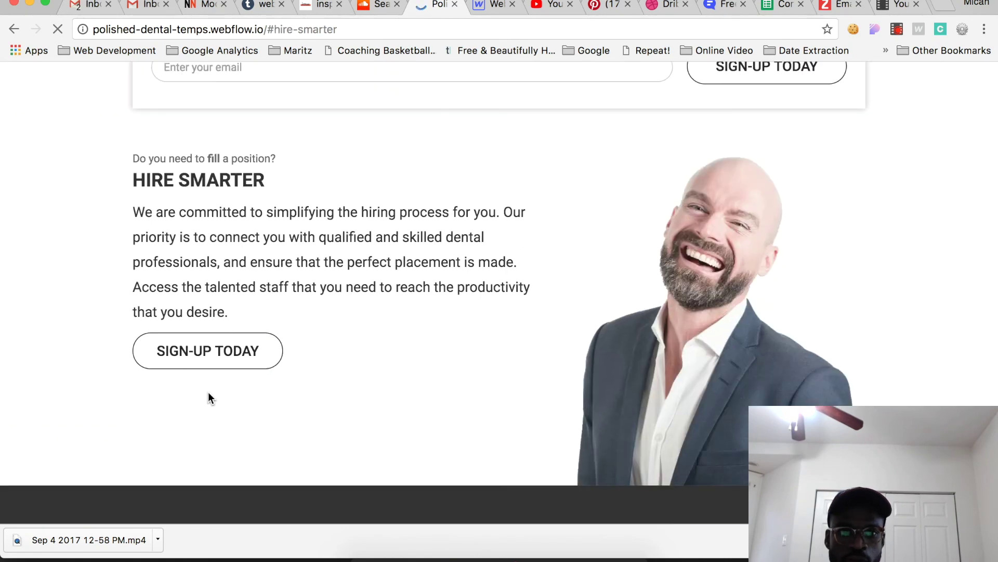
{"action": "left_click", "coordinate": [217, 359]}
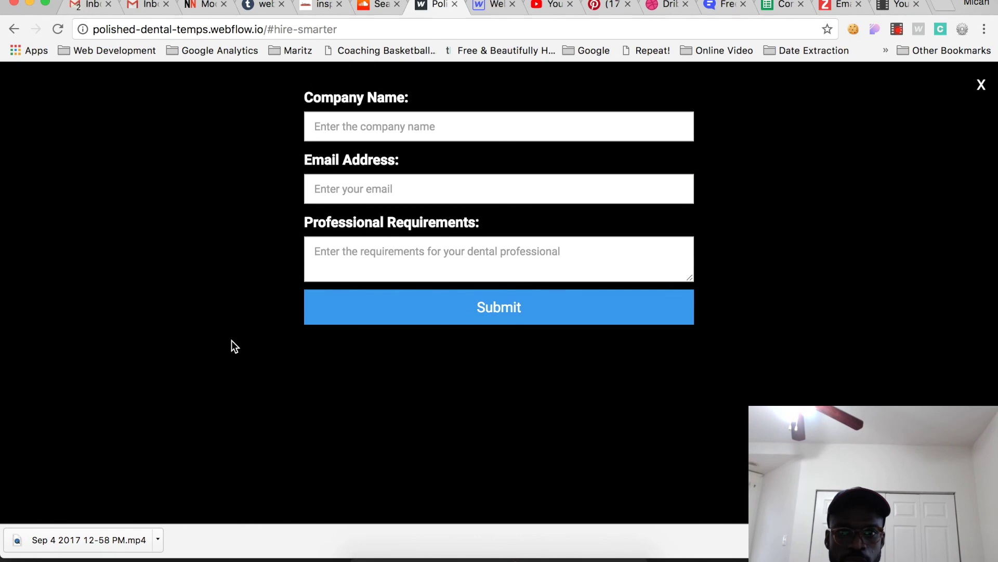
{"action": "left_click", "coordinate": [980, 88]}
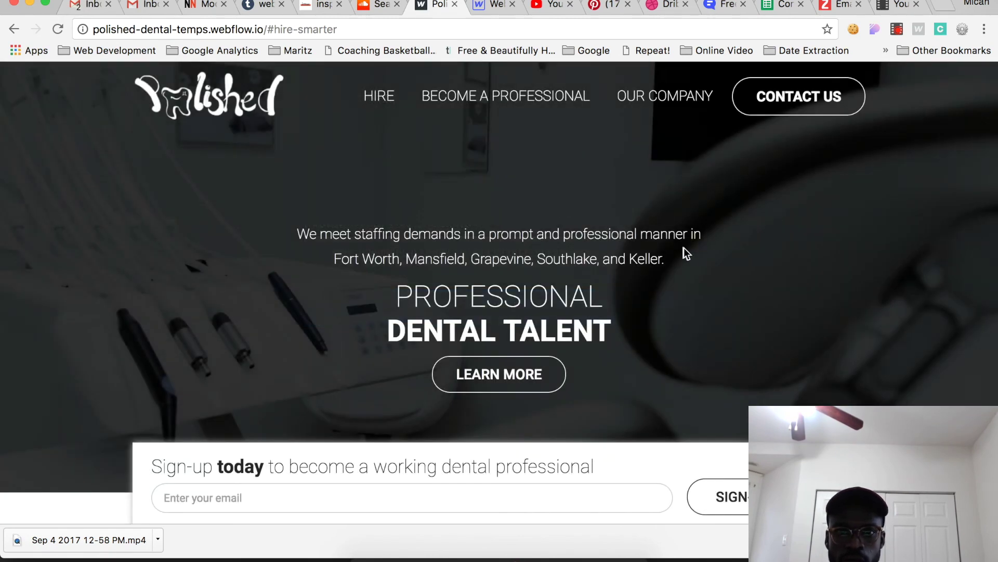
{"action": "left_click", "coordinate": [386, 96]}
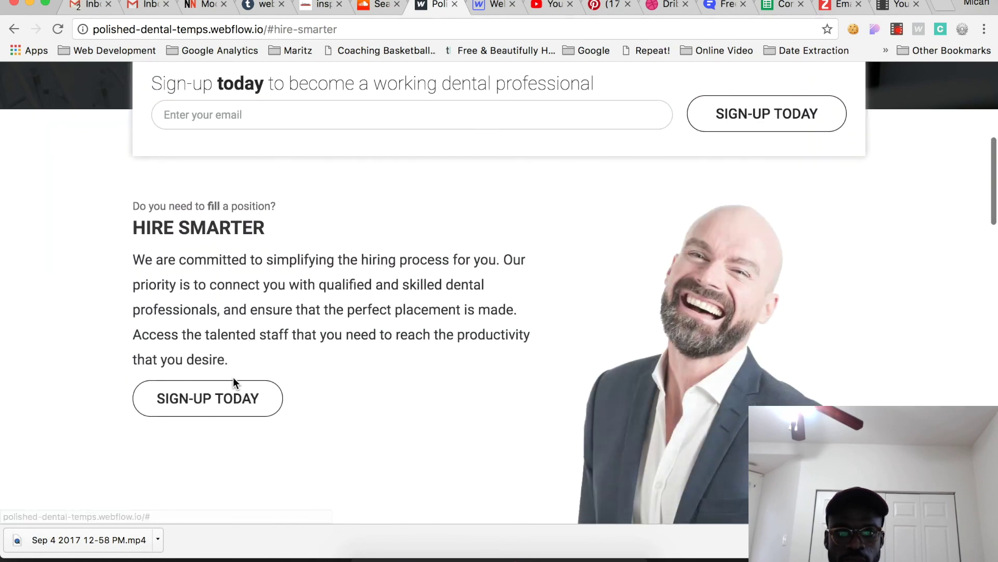
{"action": "left_click", "coordinate": [231, 362]}
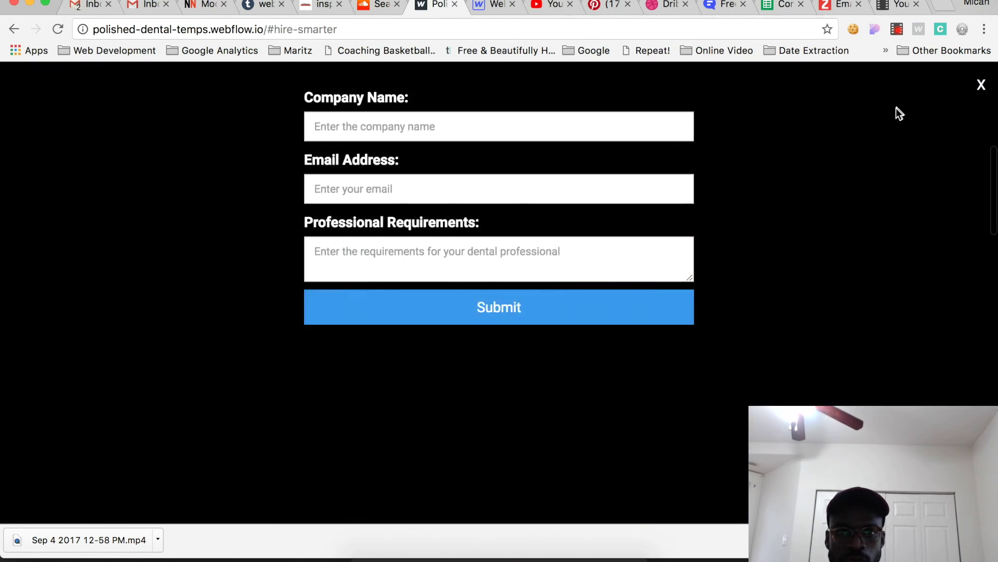
{"action": "left_click", "coordinate": [981, 85]}
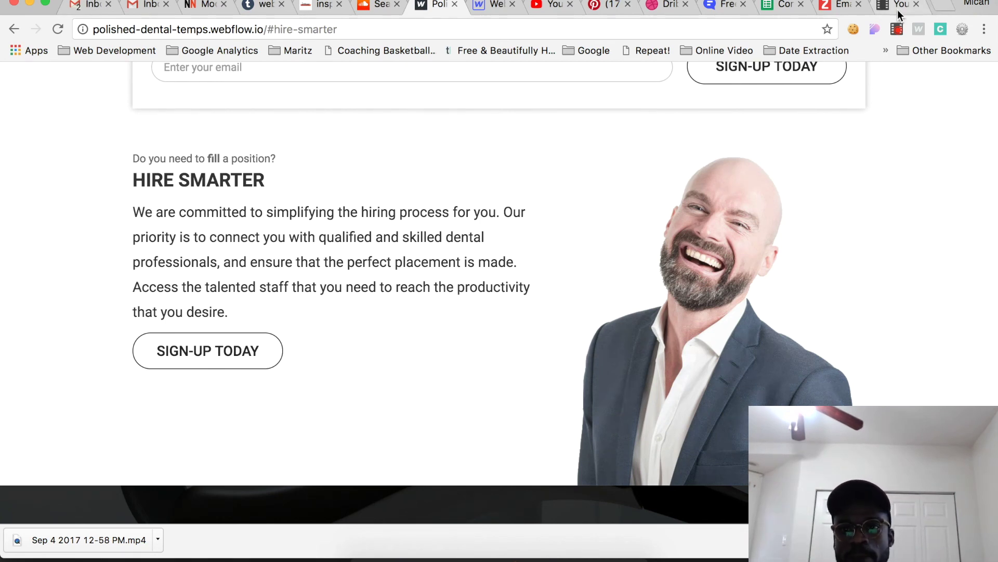
{"action": "left_click", "coordinate": [898, 29]}
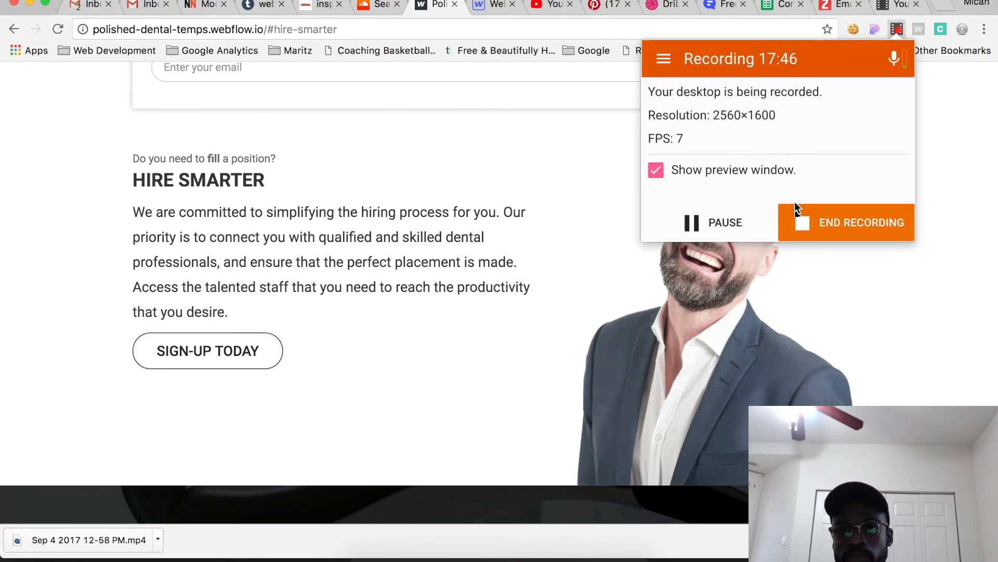